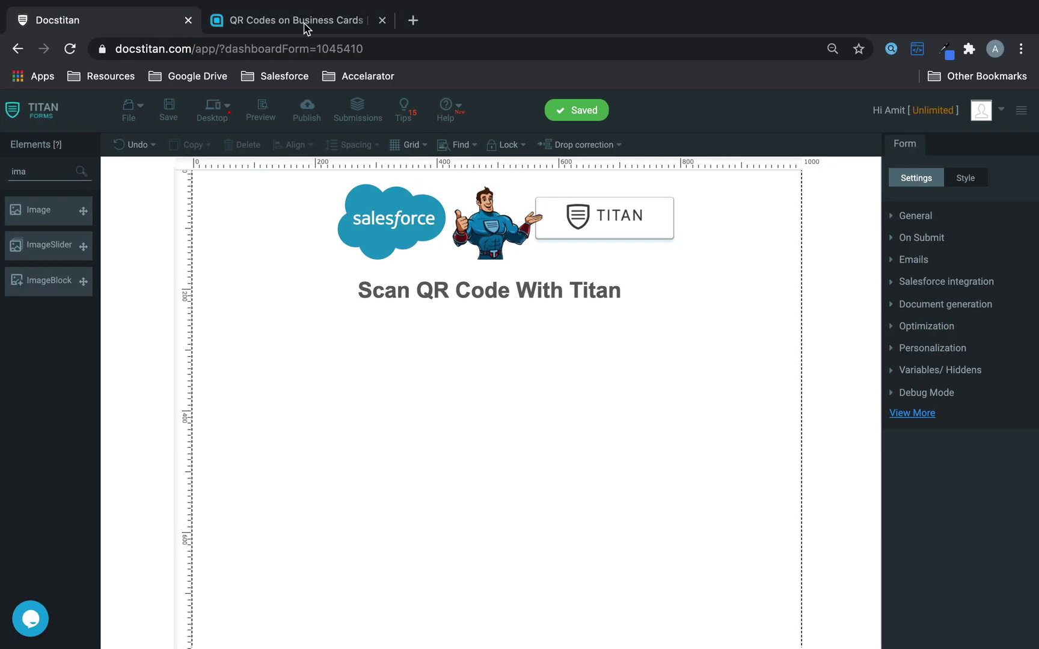
Switch to the QR code generator page and examine its example business cards that carry QR codes.
{"action": "left_click", "coordinate": [306, 27]}
{"action": "scroll", "coordinate": [598, 378], "scroll_direction": "up", "scroll_amount": 4}
{"action": "scroll", "coordinate": [600, 380], "scroll_direction": "down", "scroll_amount": 3}
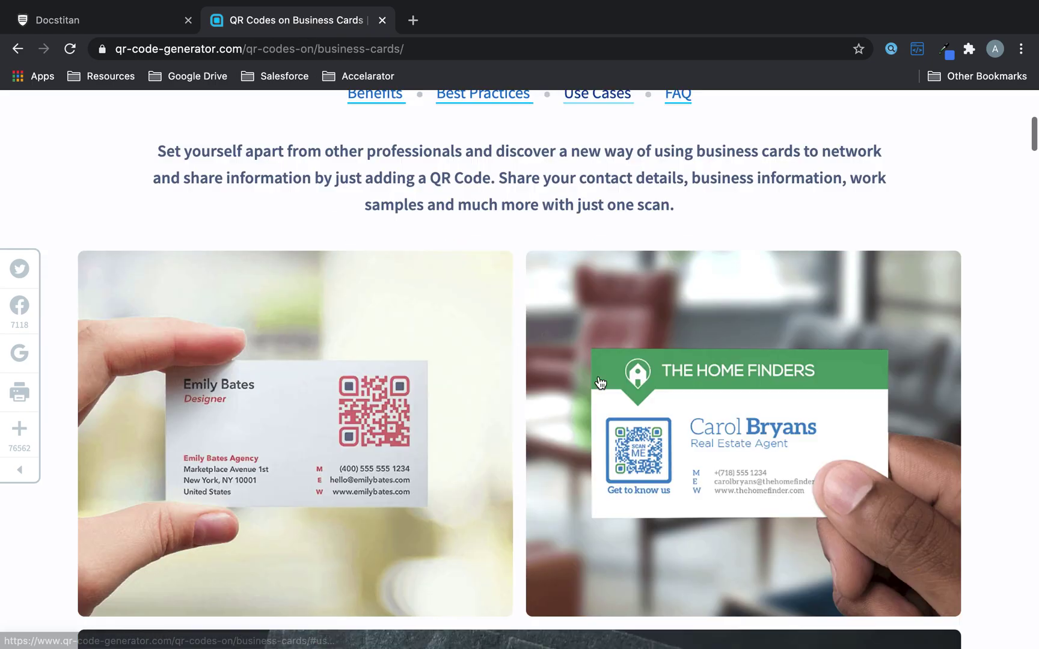
{"action": "scroll", "coordinate": [598, 378], "scroll_direction": "down", "scroll_amount": 5}
{"action": "scroll", "coordinate": [599, 378], "scroll_direction": "up", "scroll_amount": 3}
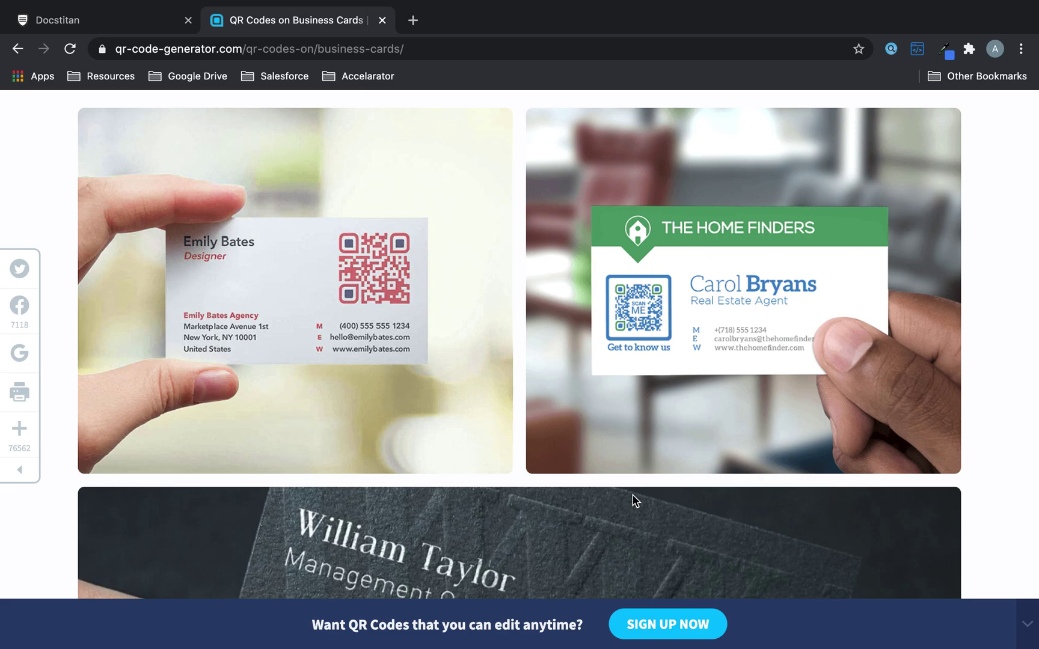
{"action": "scroll", "coordinate": [632, 501], "scroll_direction": "down", "scroll_amount": 15}
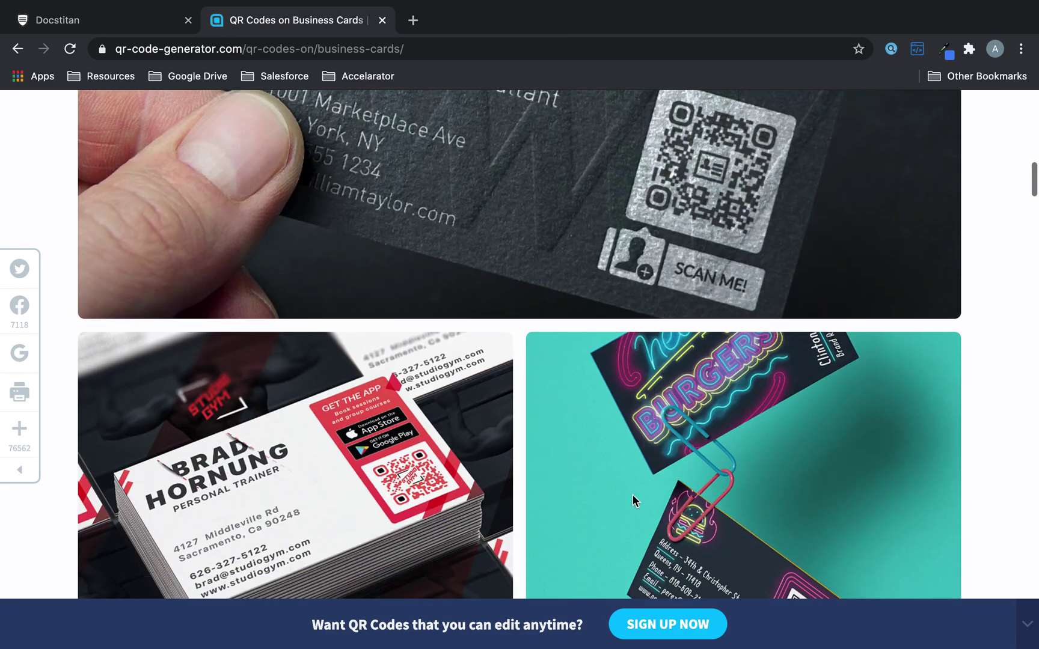
{"action": "key", "text": "Home"}
{"action": "scroll", "coordinate": [632, 496], "scroll_direction": "down", "scroll_amount": 10}
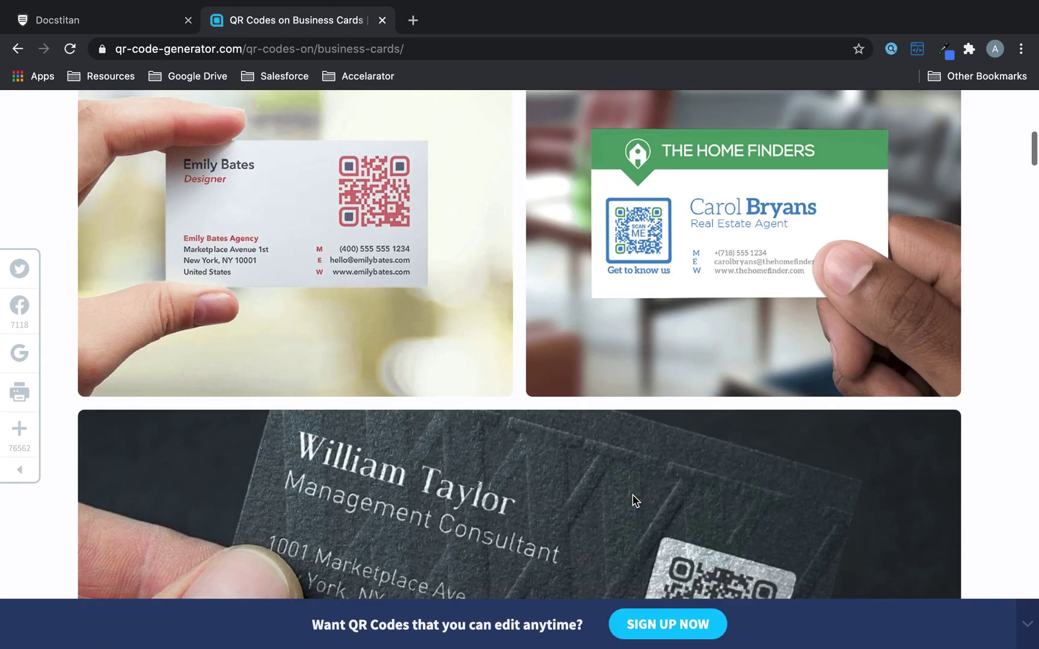
Back in the form editor, add an Image element below the heading and enlarge it to fill the left half of the form.
{"action": "left_click", "coordinate": [127, 22]}
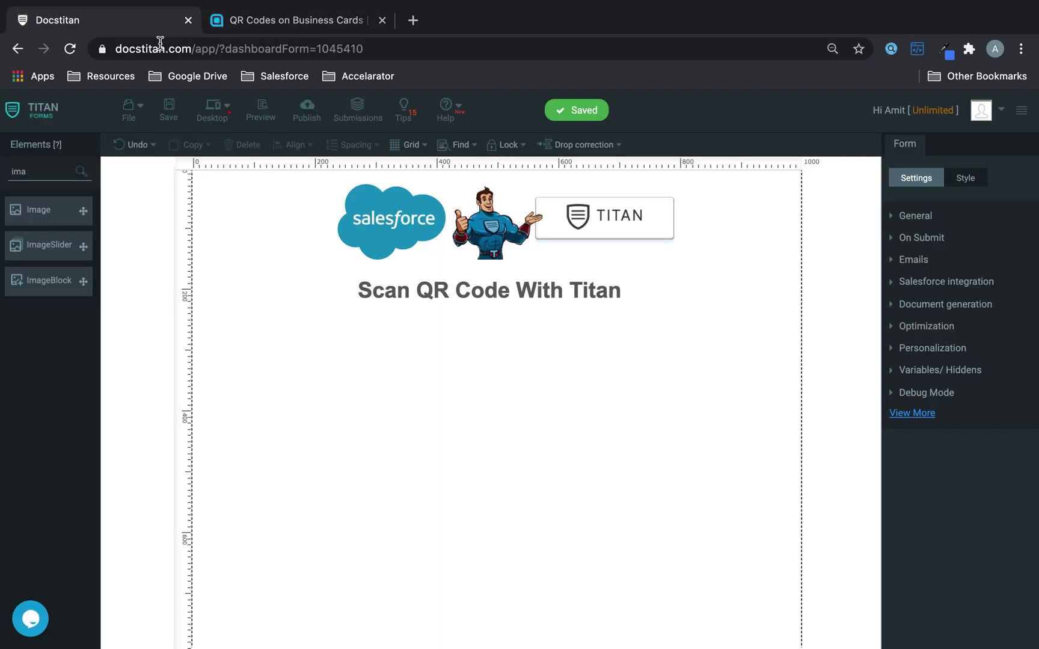
{"action": "left_click", "coordinate": [43, 211]}
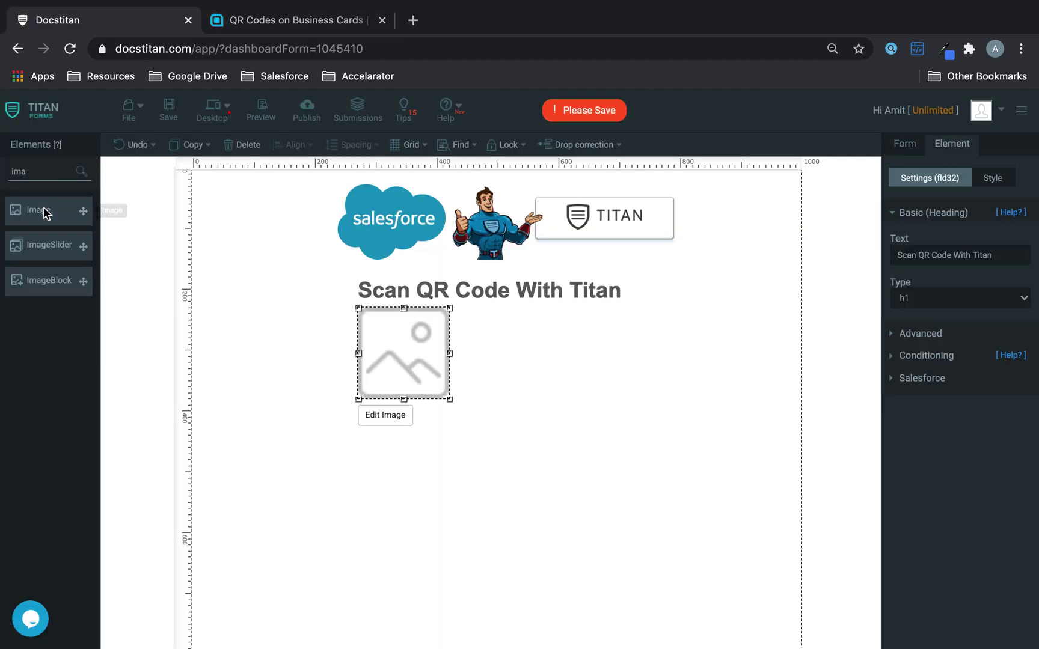
{"action": "left_click", "coordinate": [750, 557]}
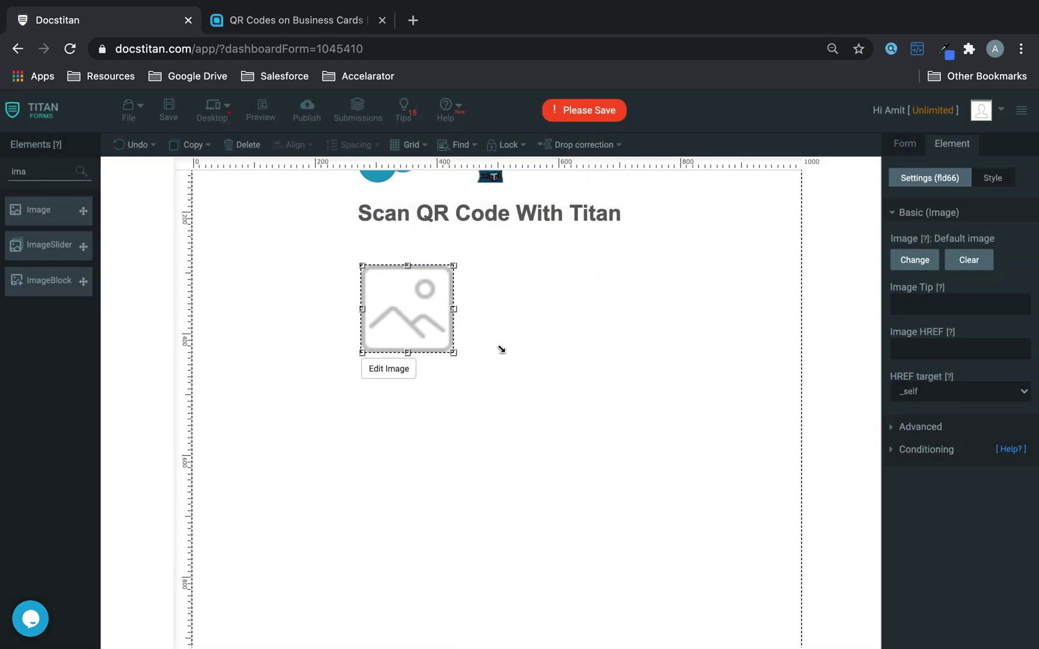
{"action": "left_click_drag", "start_coordinate": [502, 350], "coordinate": [677, 373]}
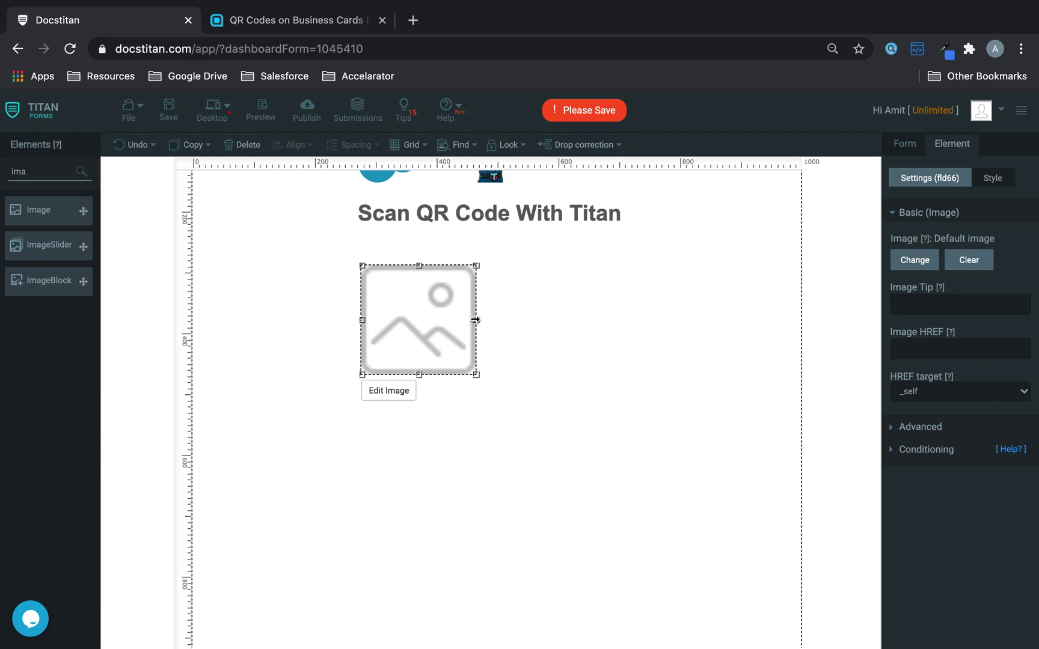
{"action": "left_click_drag", "start_coordinate": [475, 319], "coordinate": [661, 319]}
{"action": "left_click_drag", "start_coordinate": [583, 367], "coordinate": [439, 364]}
{"action": "left_click", "coordinate": [621, 371]}
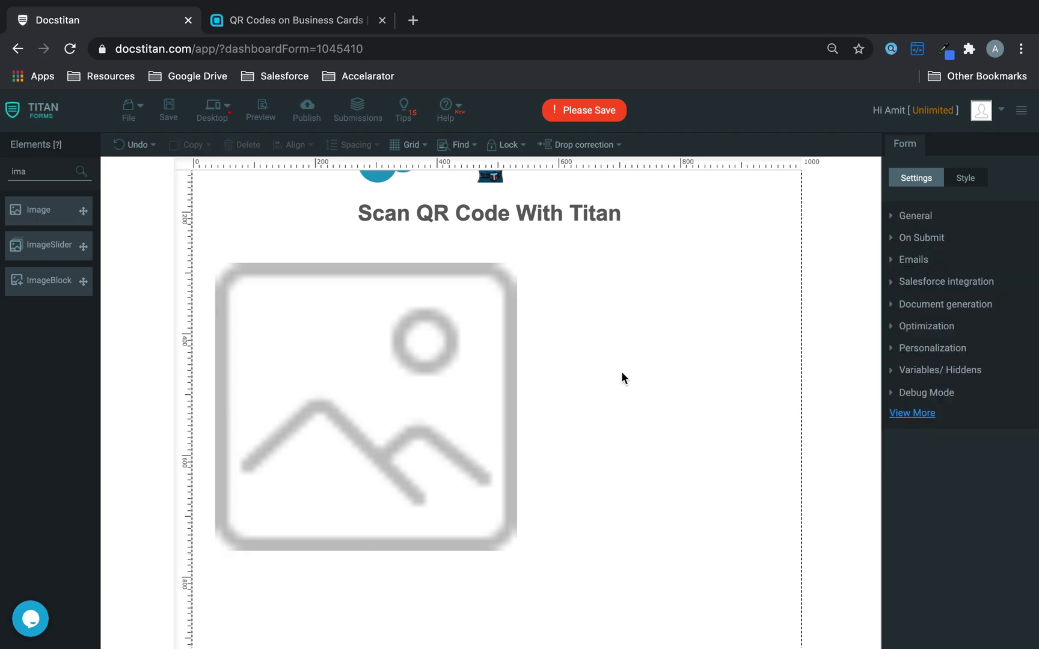
Add a FileUpload element to the right of the image and label it "Add QR code Here".
{"action": "left_click_drag", "start_coordinate": [48, 172], "coordinate": [6, 175]}
{"action": "type", "text": "file"}
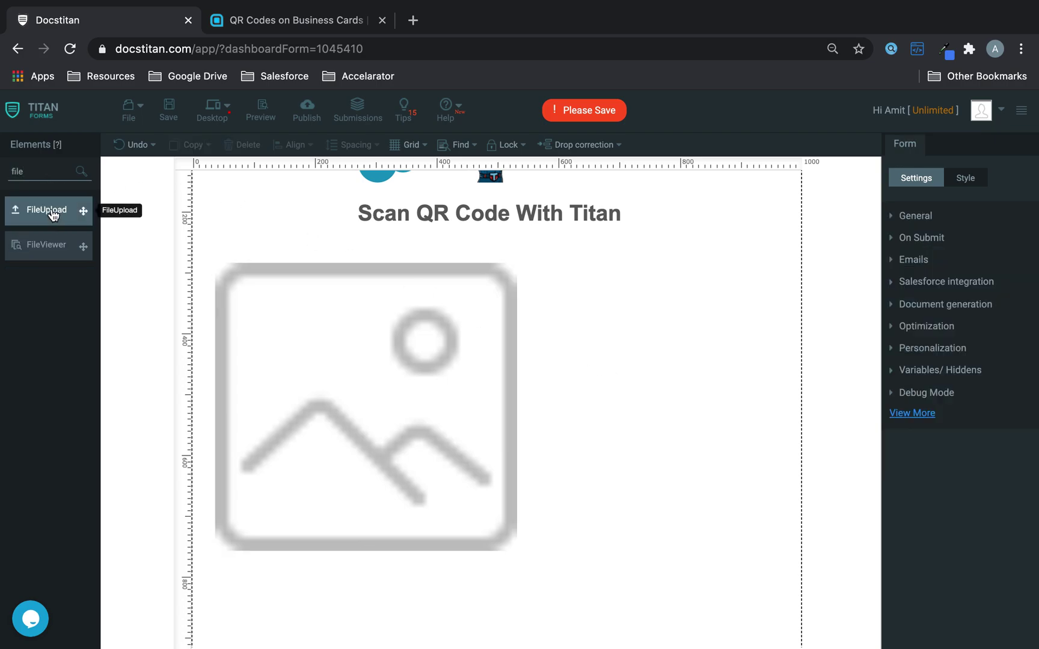
{"action": "left_click_drag", "start_coordinate": [23, 211], "coordinate": [646, 285]}
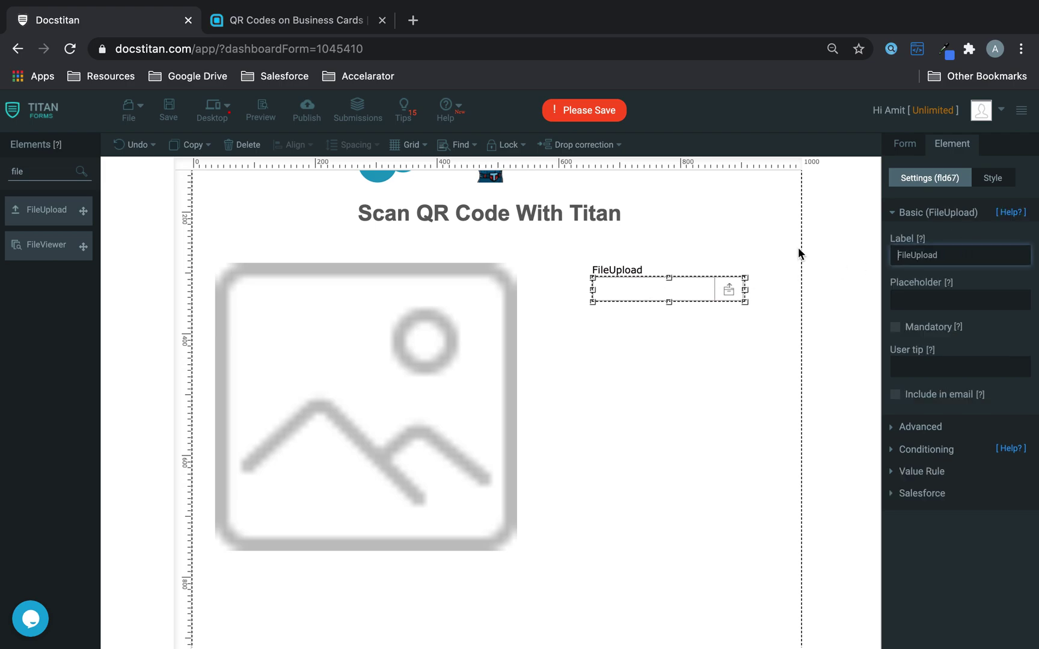
{"action": "double_click", "coordinate": [974, 264]}
{"action": "type", "text": "Add QR code Here"}
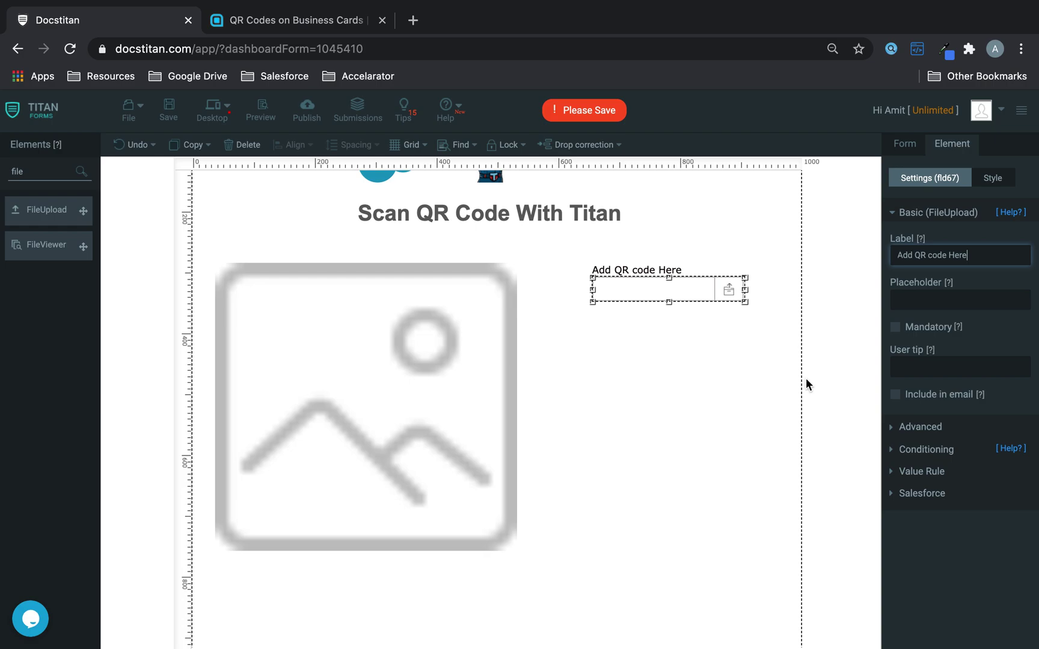
Set the file upload to preview its image on Image (fld66), and save the form.
{"action": "left_click", "coordinate": [929, 428]}
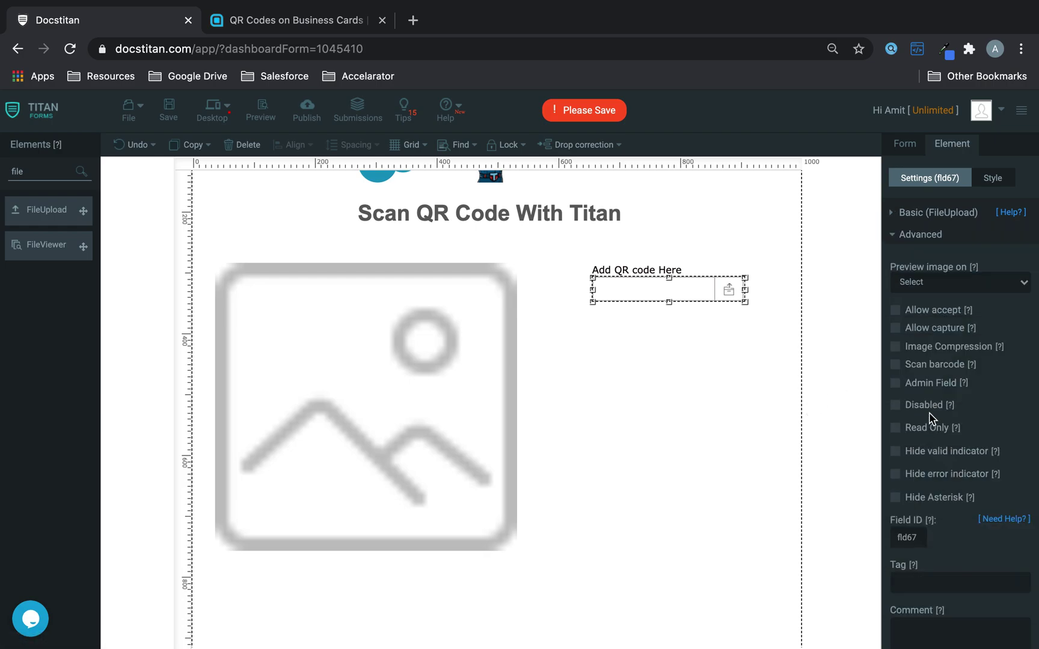
{"action": "left_click", "coordinate": [383, 319]}
{"action": "left_click", "coordinate": [683, 284]}
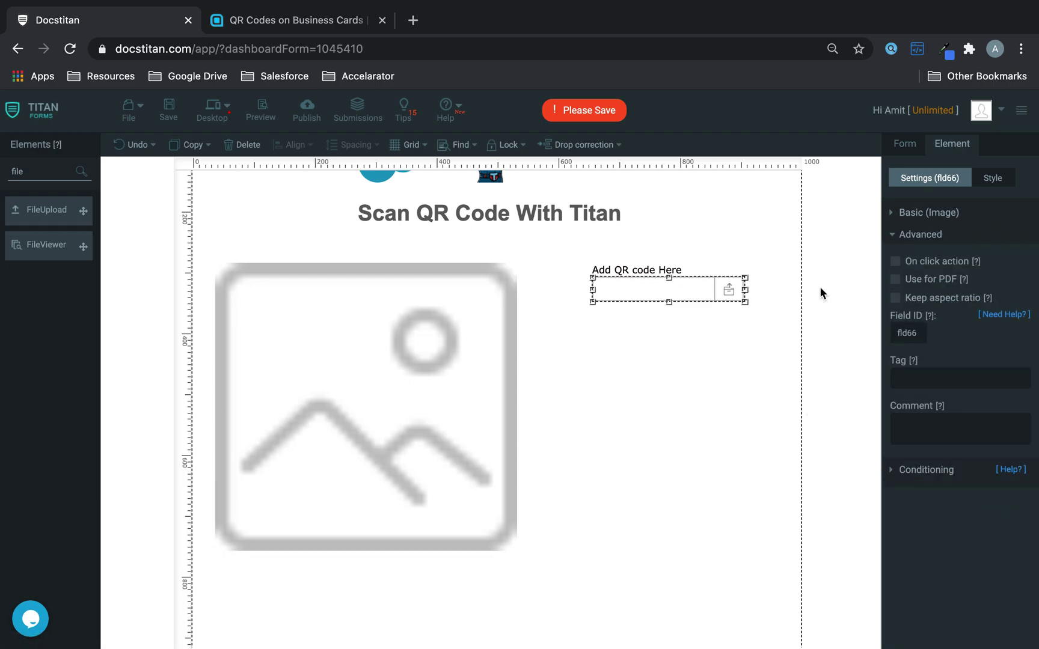
{"action": "left_click", "coordinate": [971, 282]}
{"action": "left_click", "coordinate": [944, 317]}
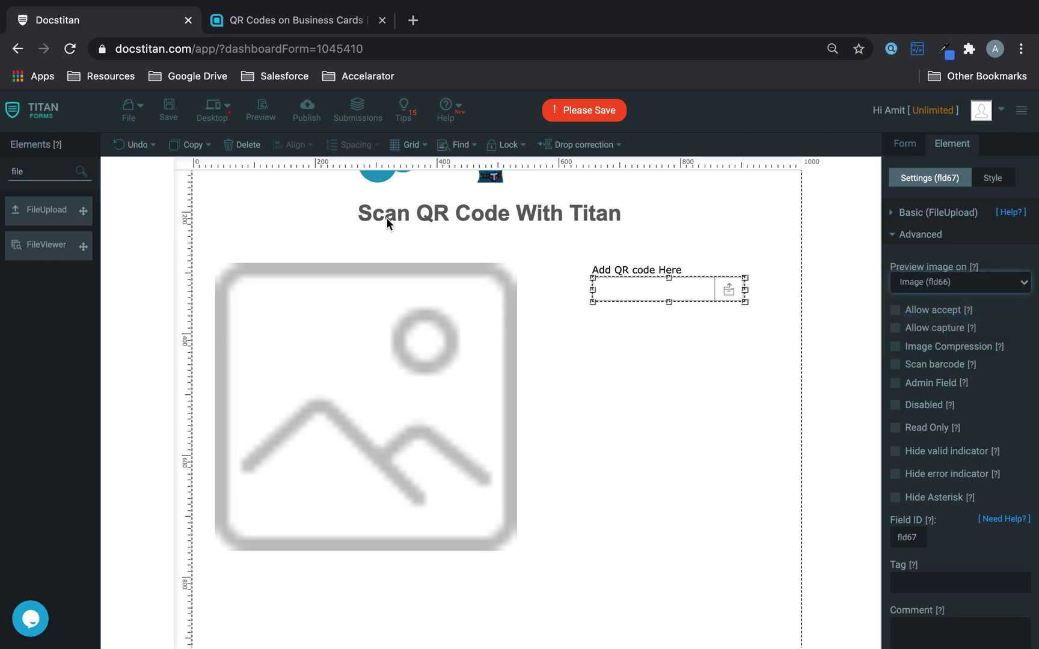
{"action": "left_click", "coordinate": [164, 115]}
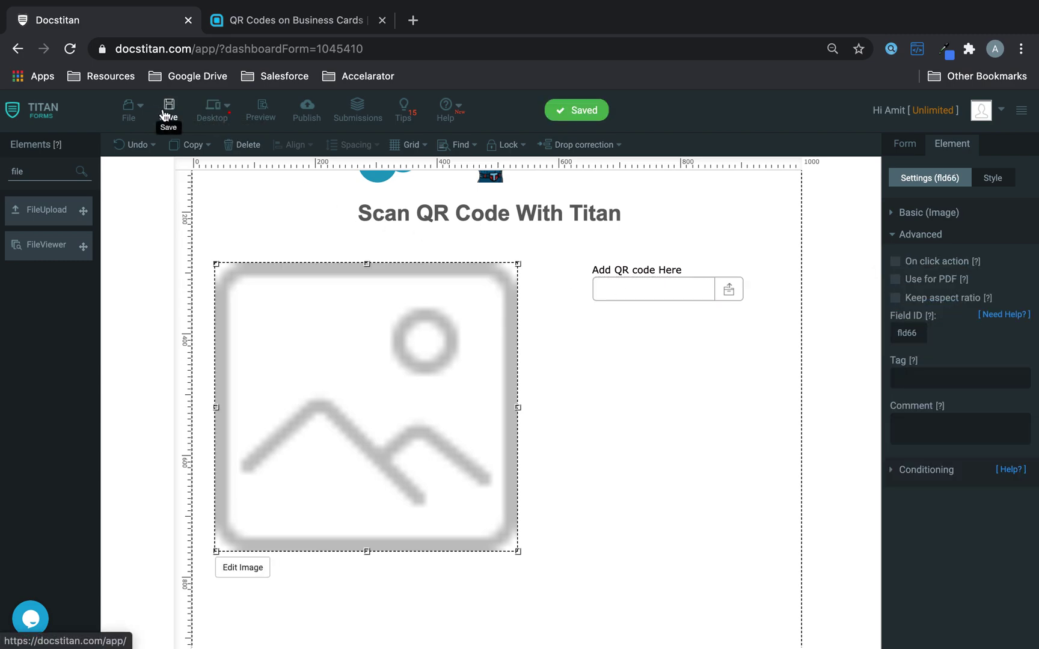
Add a Hidden element below the file upload, enlarge it, and place a duplicate of it underneath.
{"action": "left_click_drag", "start_coordinate": [47, 171], "coordinate": [625, 331]}
{"action": "type", "text": "hidd"}
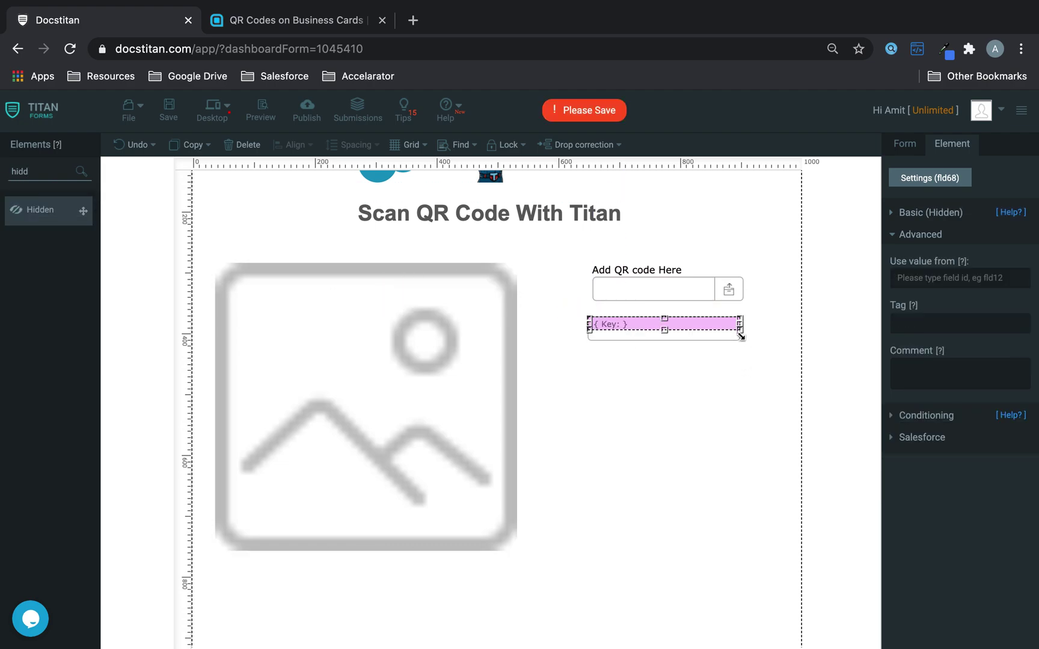
{"action": "left_click_drag", "start_coordinate": [742, 337], "coordinate": [698, 496]}
{"action": "key", "text": "ctrl+c"}
{"action": "key", "text": "ctrl+v"}
Name the upper hidden field "QR Code Value" and the lower one "Code Type".
{"action": "left_click", "coordinate": [714, 413]}
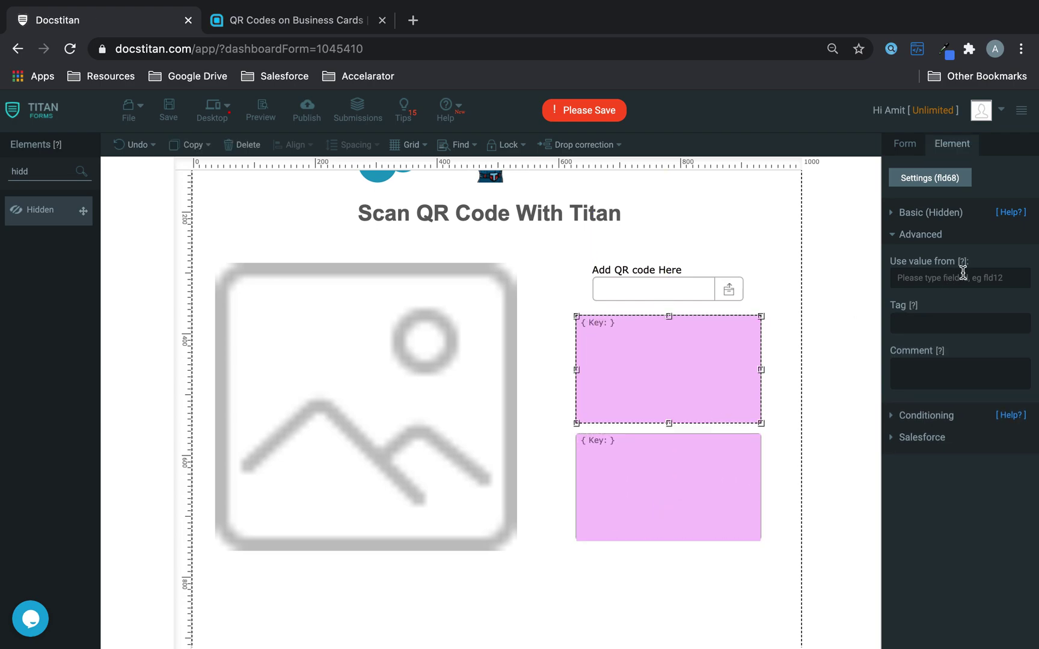
{"action": "left_click", "coordinate": [960, 213]}
{"action": "triple_click", "coordinate": [944, 260]}
{"action": "type", "text": "QR Code Value"}
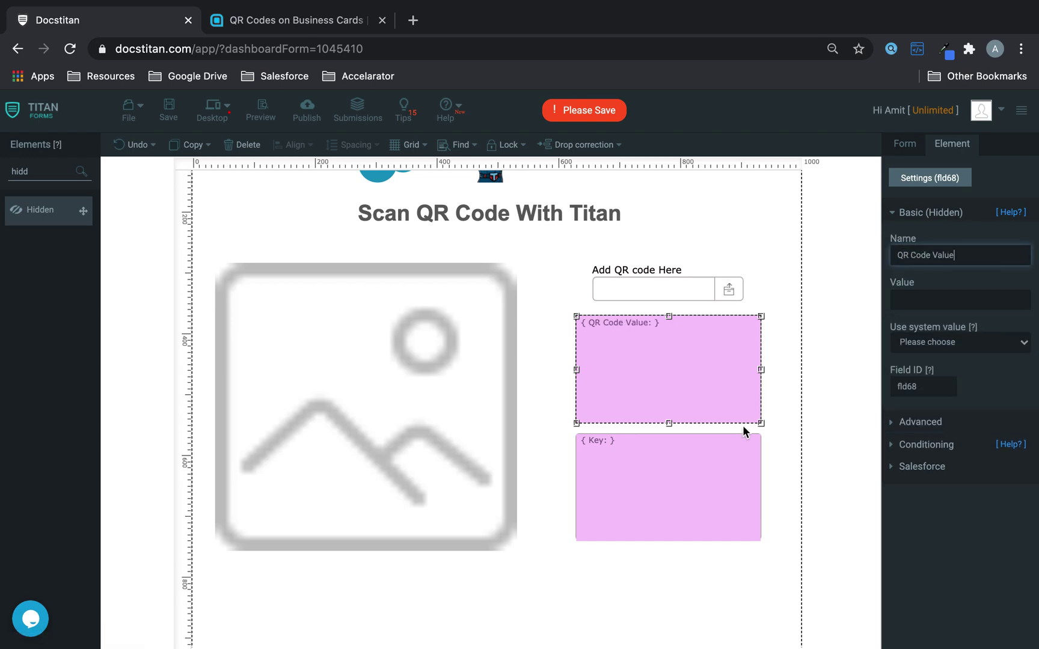
{"action": "left_click", "coordinate": [720, 460]}
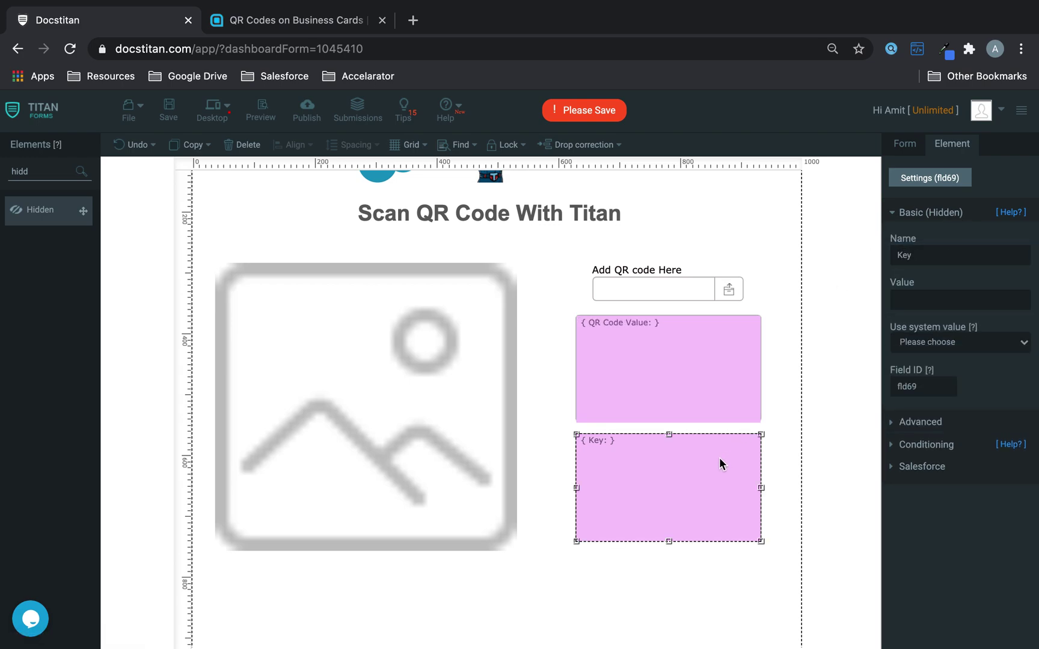
{"action": "triple_click", "coordinate": [944, 256]}
{"action": "type", "text": "Q"}
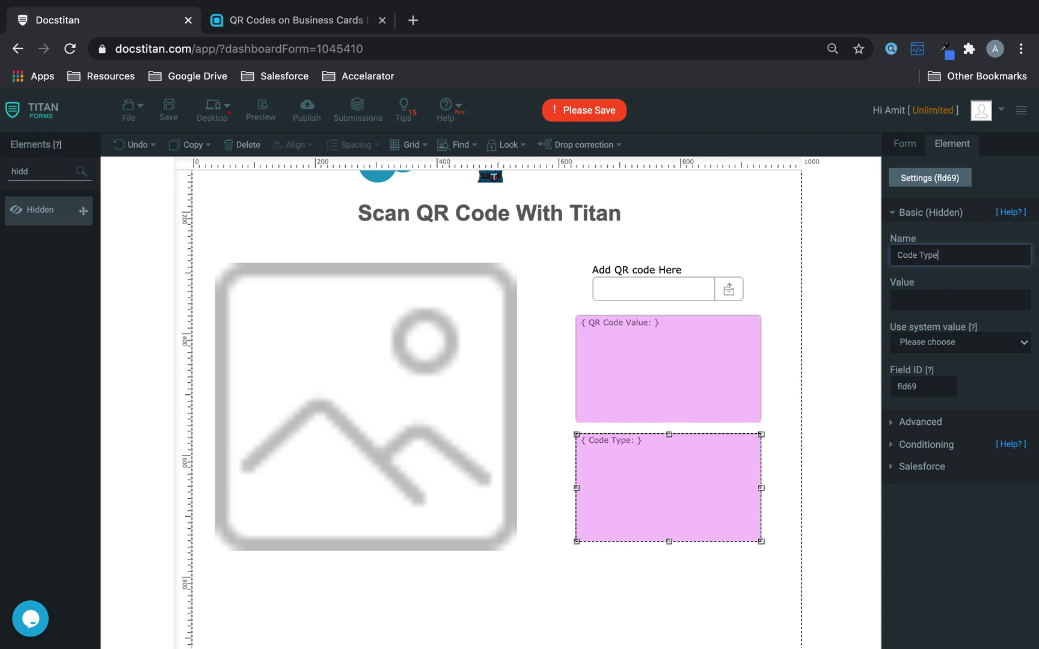
Enable Scan barcode on the file upload, mapping the value to QR Code Value and the type to Code Type, and save the form.
{"action": "scroll", "coordinate": [487, 316], "scroll_direction": "up", "scroll_amount": 2}
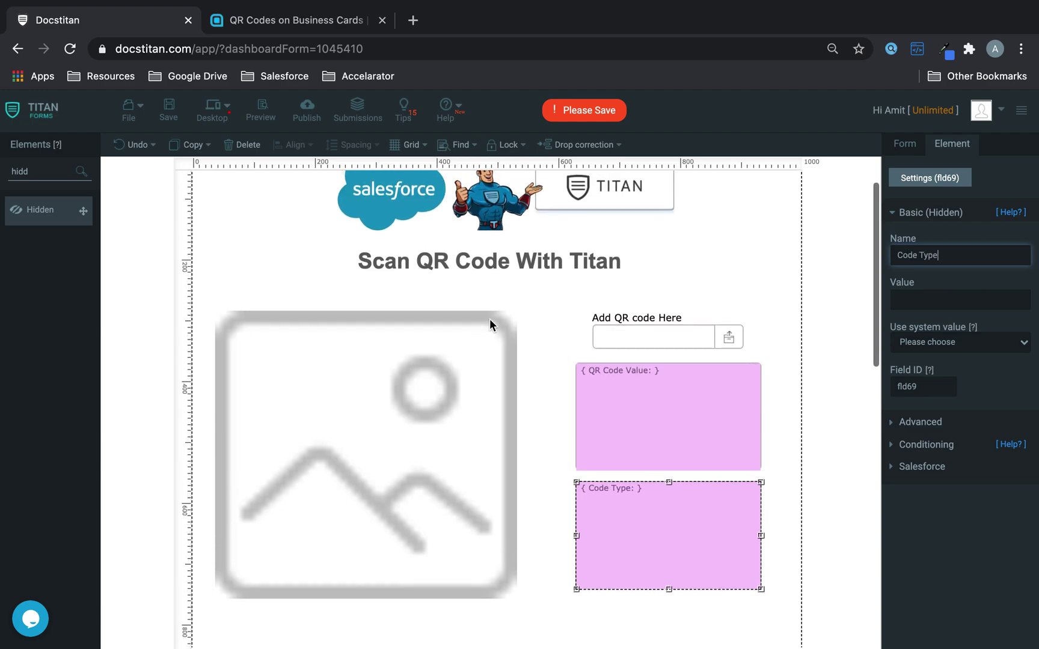
{"action": "left_click", "coordinate": [617, 338]}
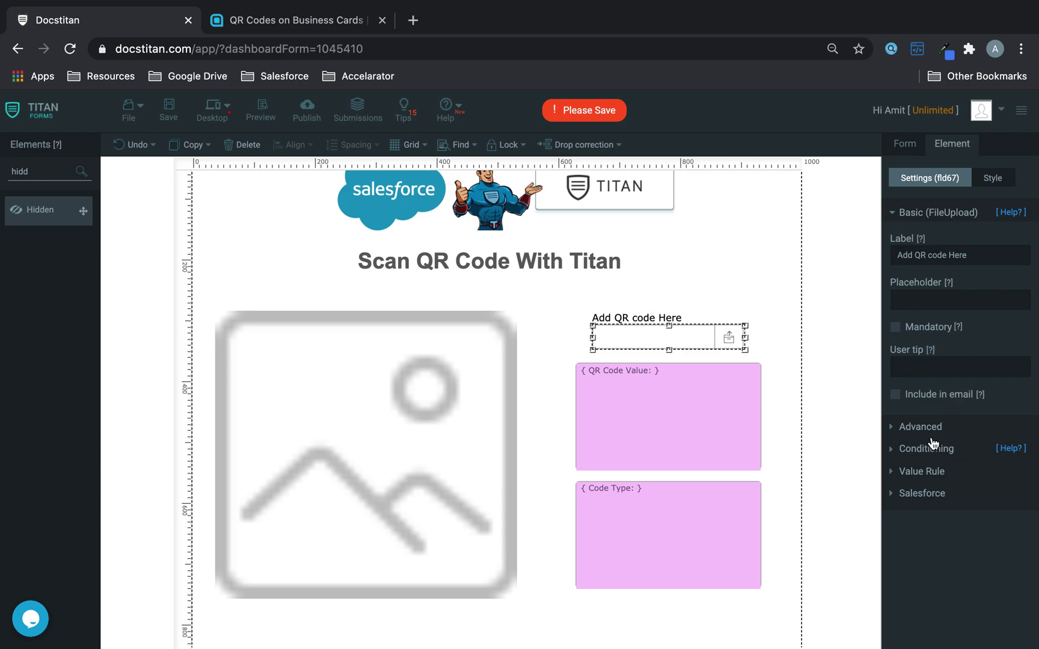
{"action": "left_click", "coordinate": [919, 426]}
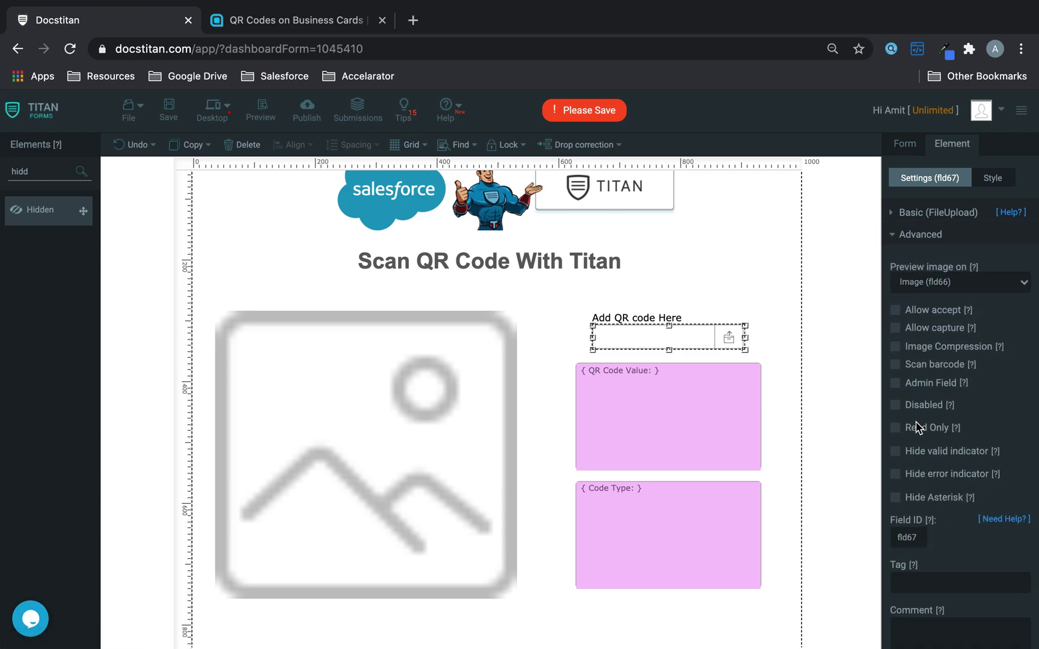
{"action": "left_click", "coordinate": [896, 365]}
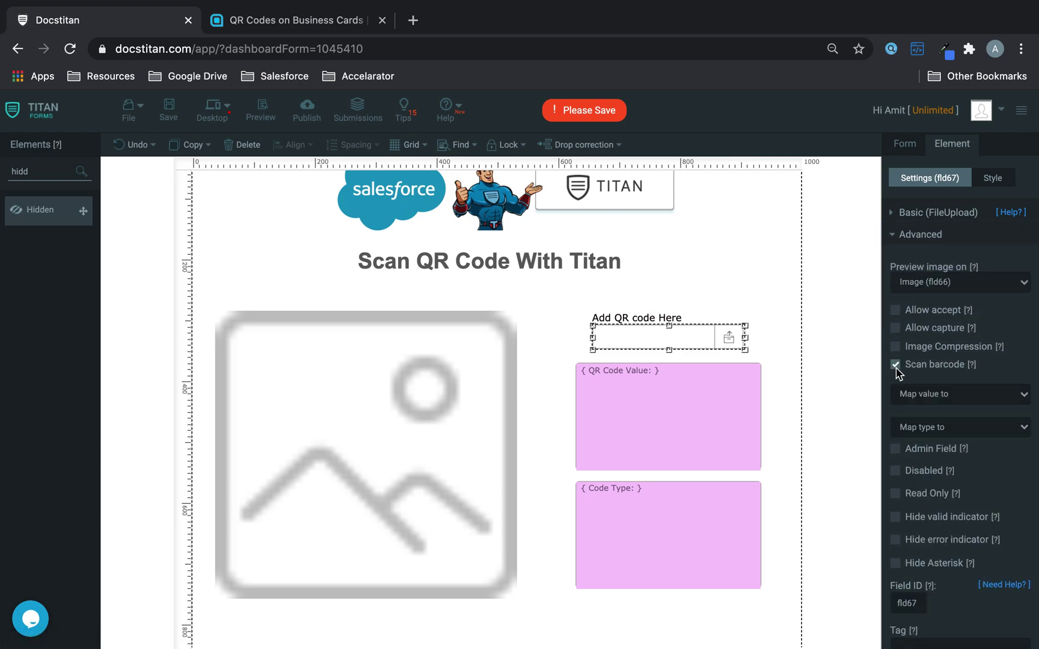
{"action": "left_click", "coordinate": [957, 395]}
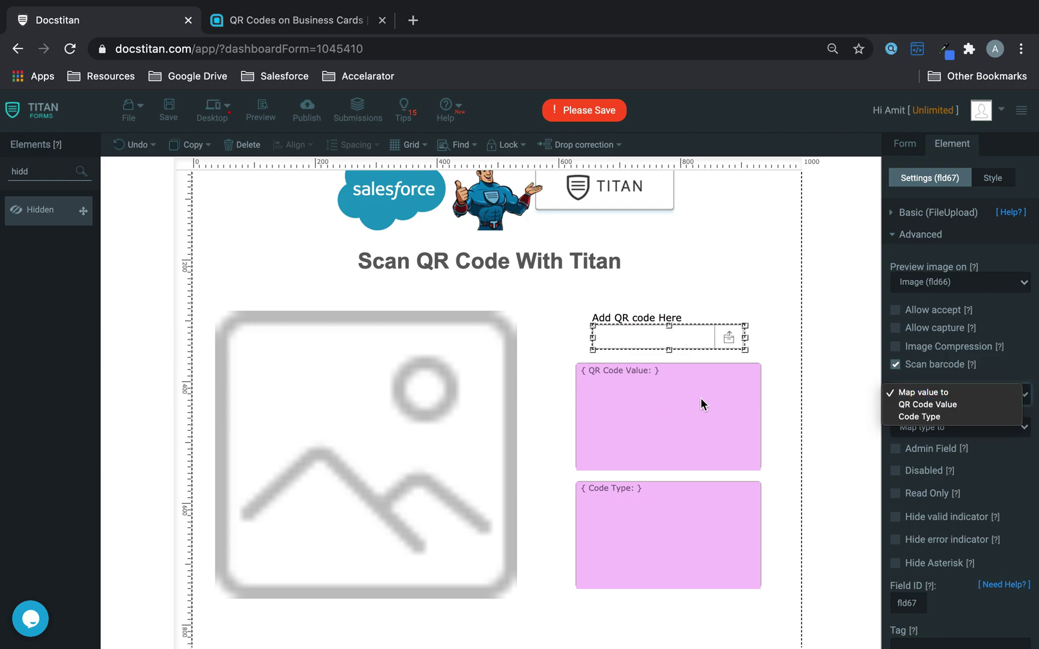
{"action": "left_click", "coordinate": [924, 406]}
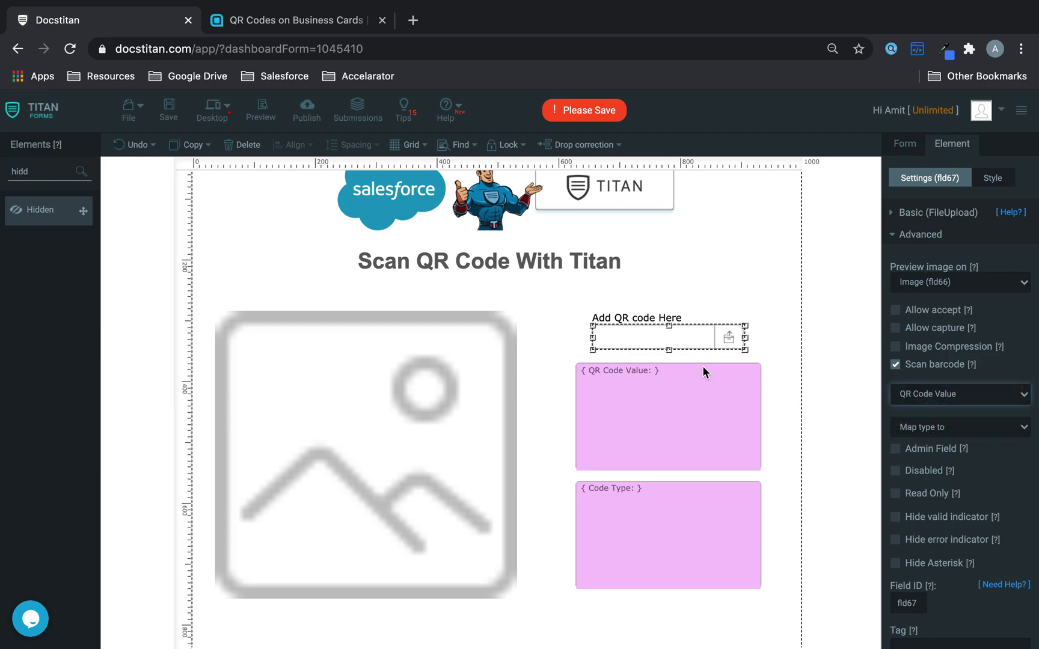
{"action": "left_click", "coordinate": [998, 425]}
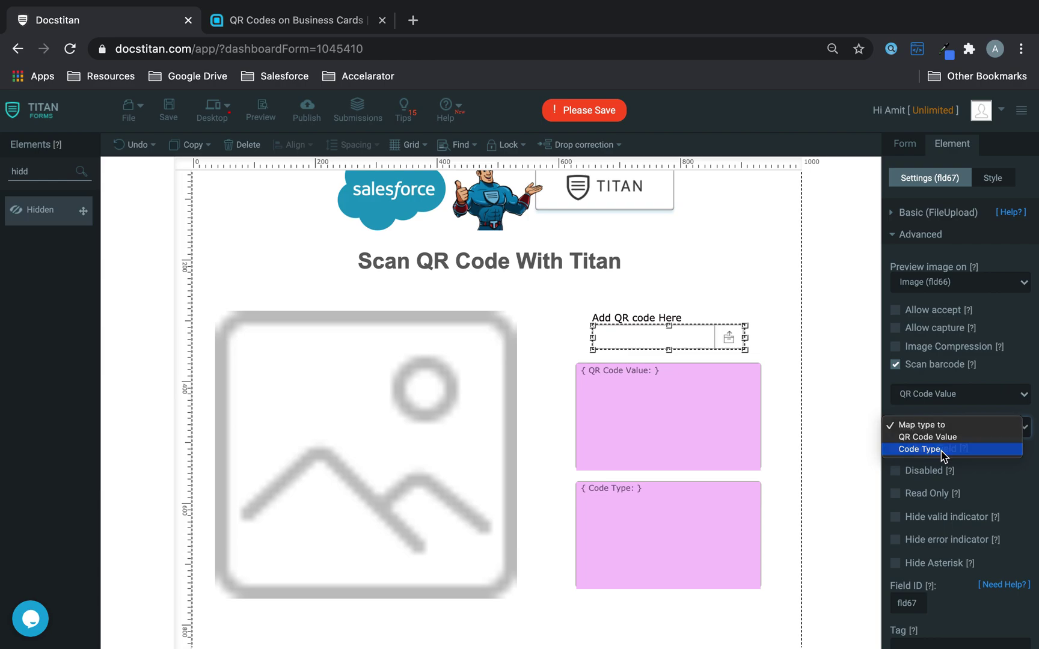
{"action": "left_click", "coordinate": [943, 451]}
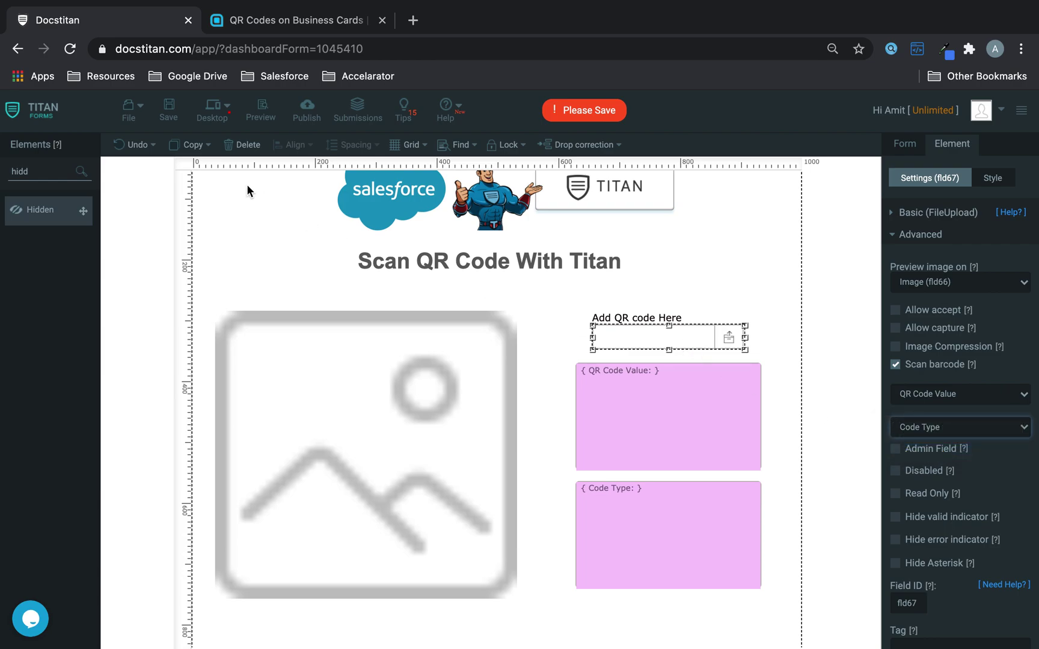
{"action": "left_click", "coordinate": [168, 111]}
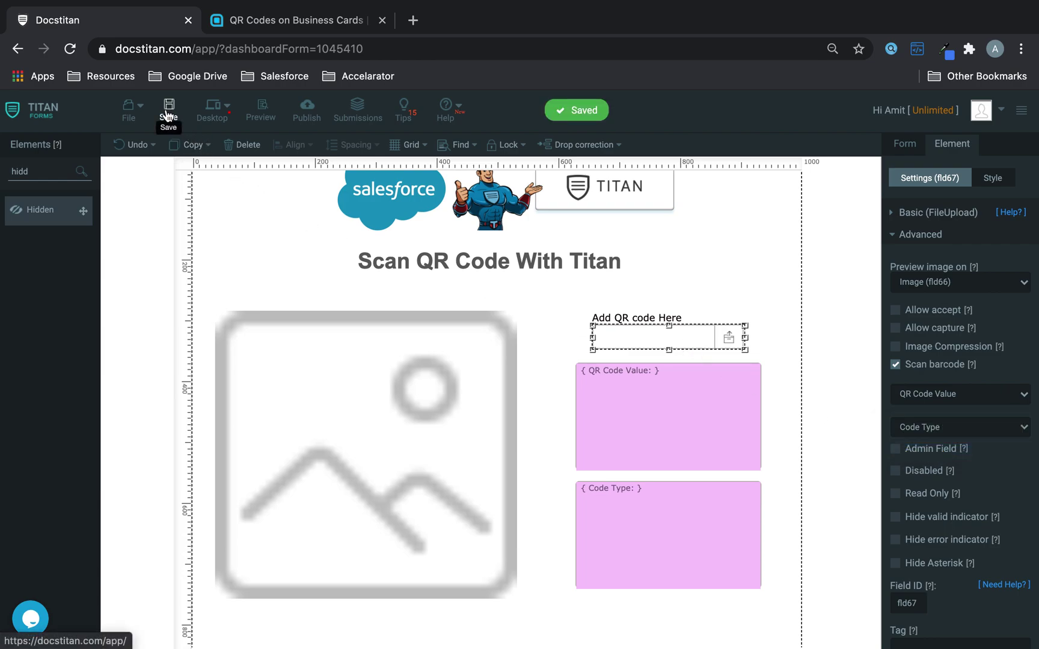
Open the form preview and, on the QR code generator page, capture a screenshot of the white business card with the red QR code.
{"action": "left_click", "coordinate": [272, 108]}
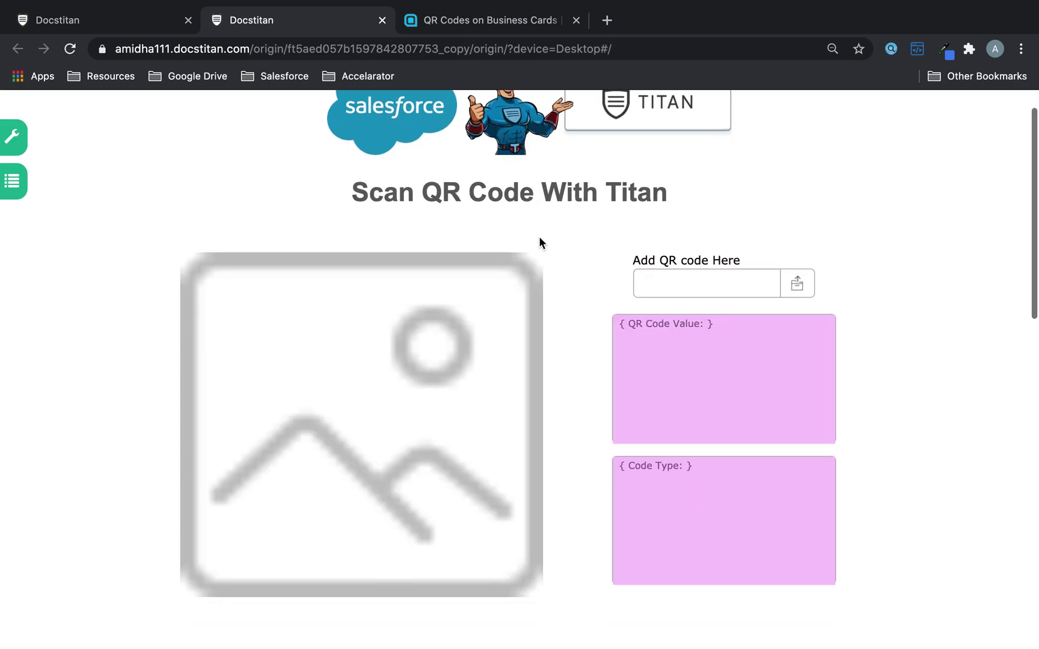
{"action": "left_click", "coordinate": [521, 20]}
{"action": "scroll", "coordinate": [524, 283], "scroll_direction": "up", "scroll_amount": 1}
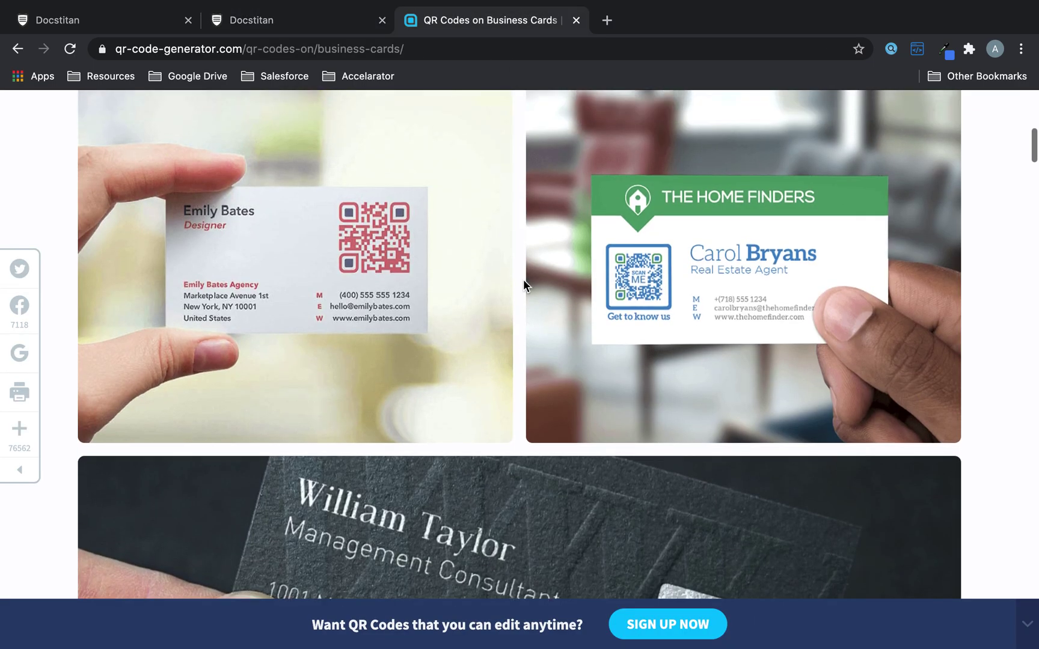
{"action": "key", "text": "super+shift+4"}
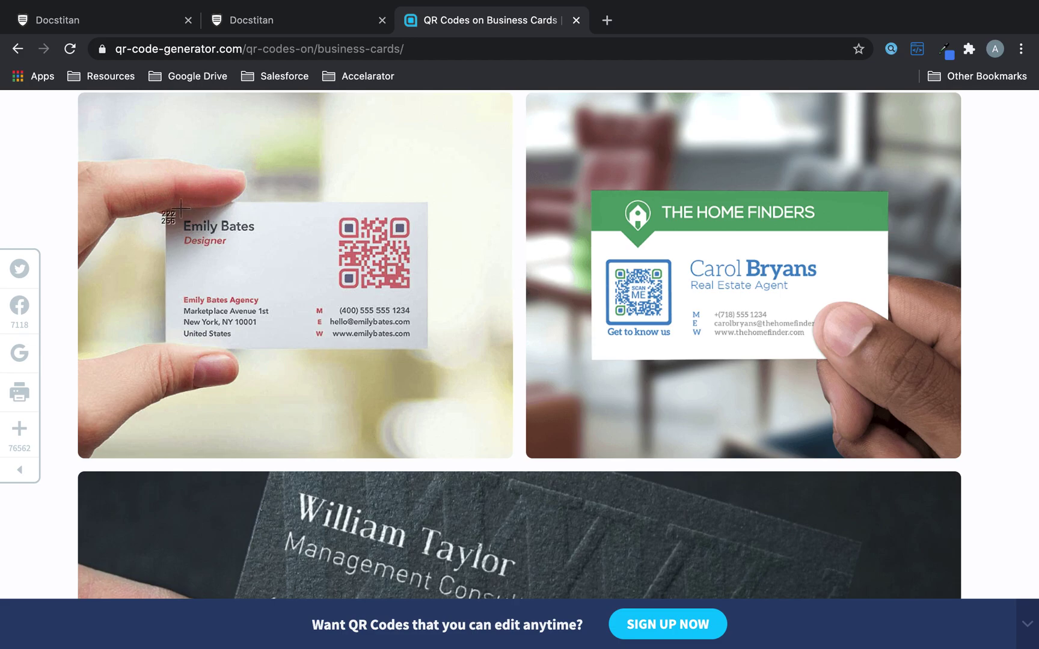
{"action": "left_click_drag", "start_coordinate": [166, 202], "coordinate": [427, 350]}
In the form preview, upload the newest screenshot, showing the card with the red QR code, to Add QR code Here.
{"action": "left_click", "coordinate": [255, 23]}
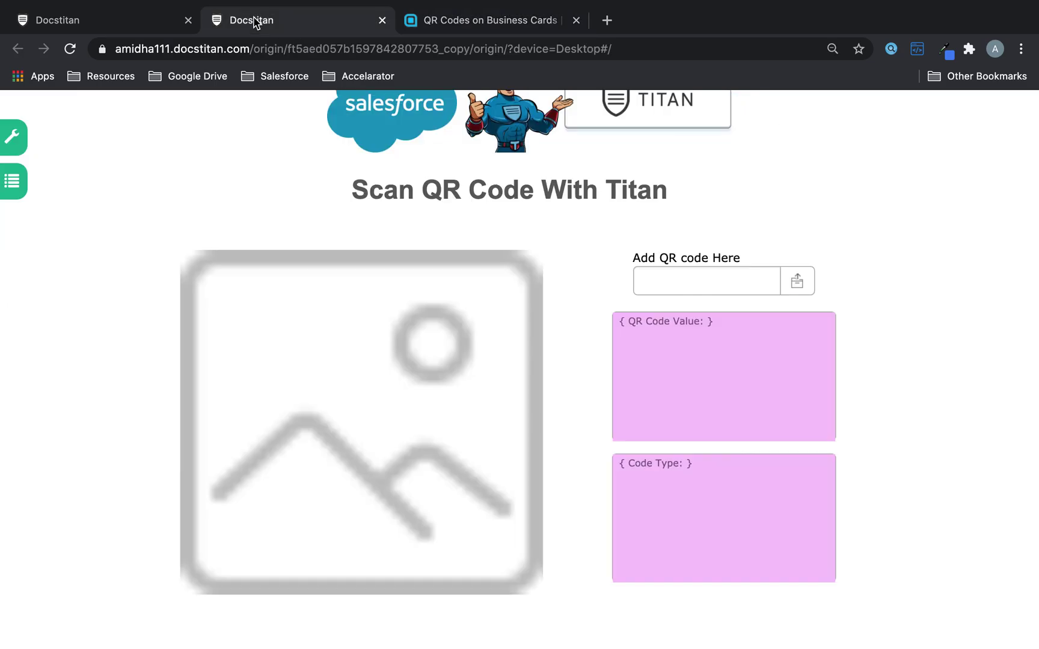
{"action": "left_click", "coordinate": [797, 284]}
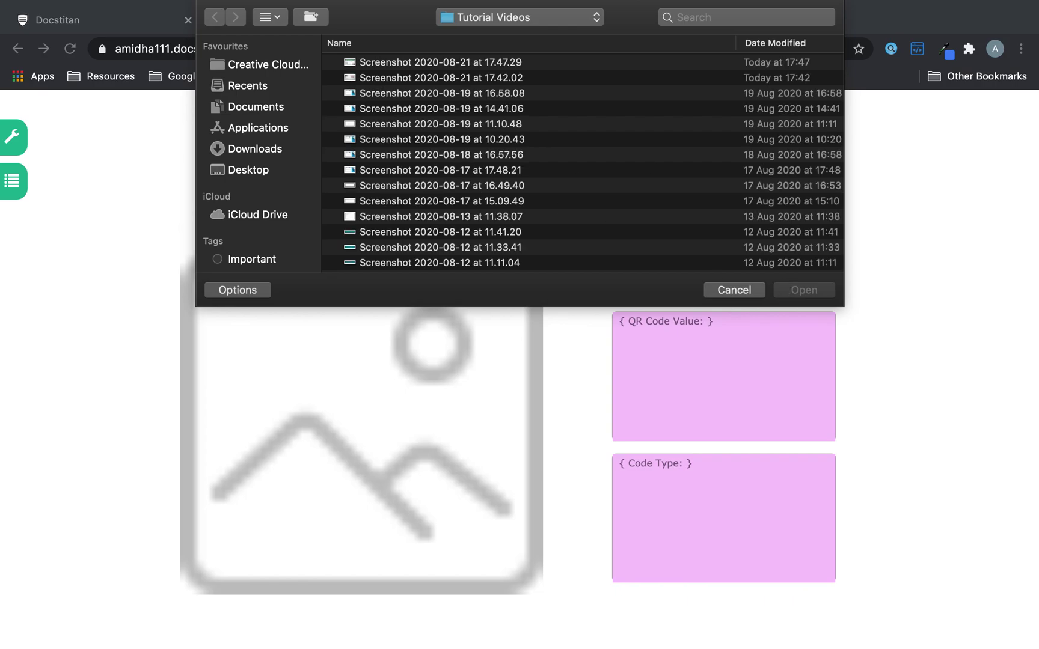
{"action": "double_click", "coordinate": [480, 63]}
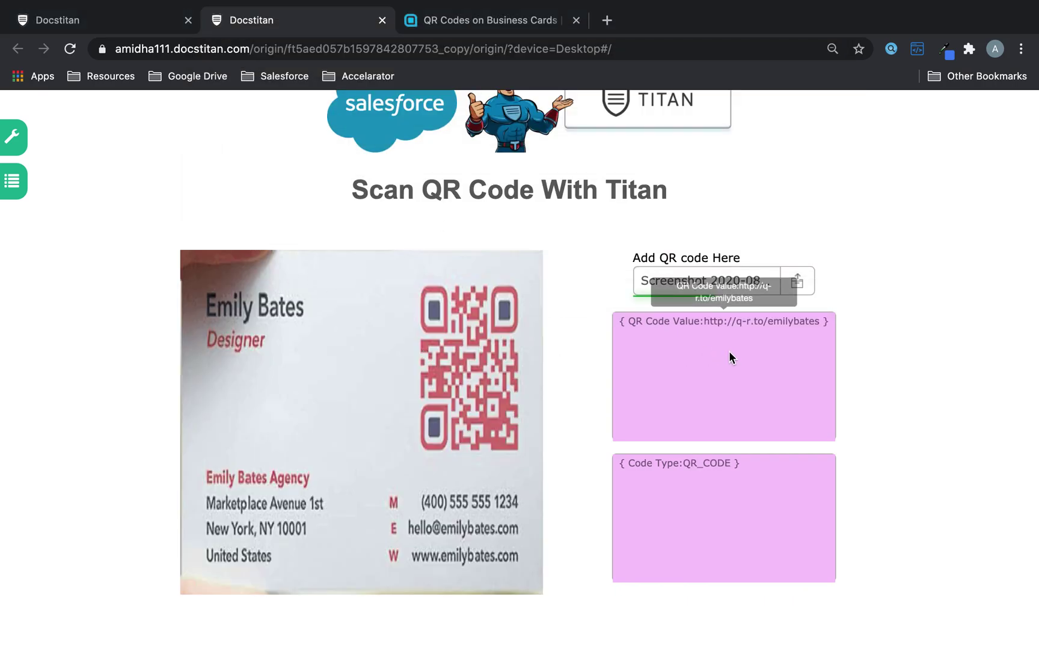
Open the scanned QR Code Value link in a new browser tab, look over the contact page, and return to the preview.
{"action": "left_click_drag", "start_coordinate": [703, 322], "coordinate": [818, 322]}
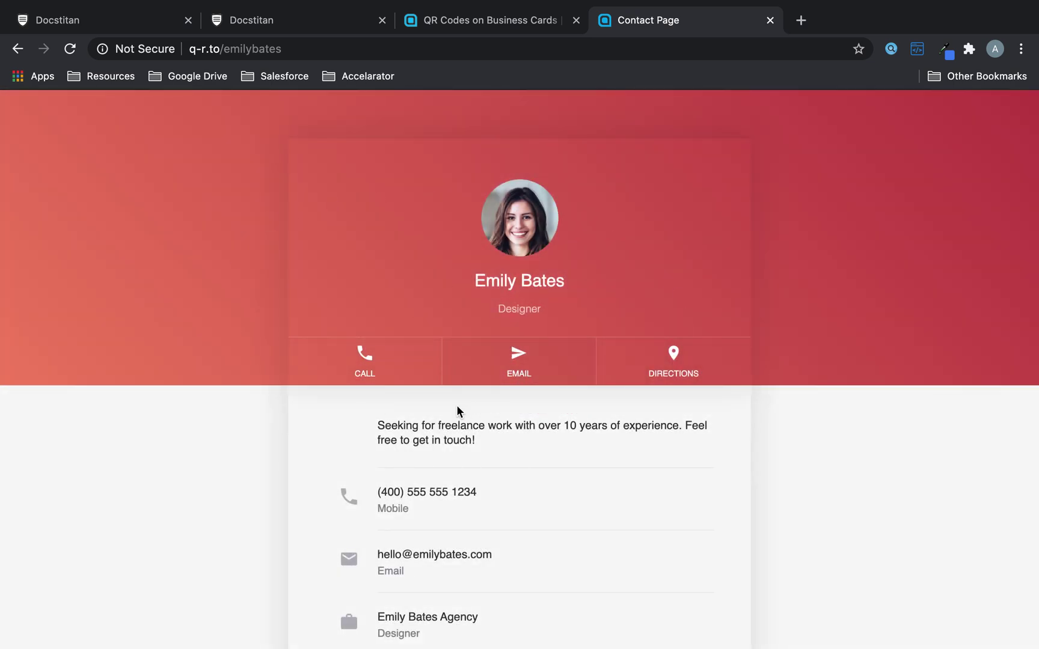
{"action": "scroll", "coordinate": [457, 410], "scroll_direction": "down", "scroll_amount": 3}
{"action": "scroll", "coordinate": [457, 411], "scroll_direction": "up", "scroll_amount": 3}
{"action": "left_click", "coordinate": [332, 27]}
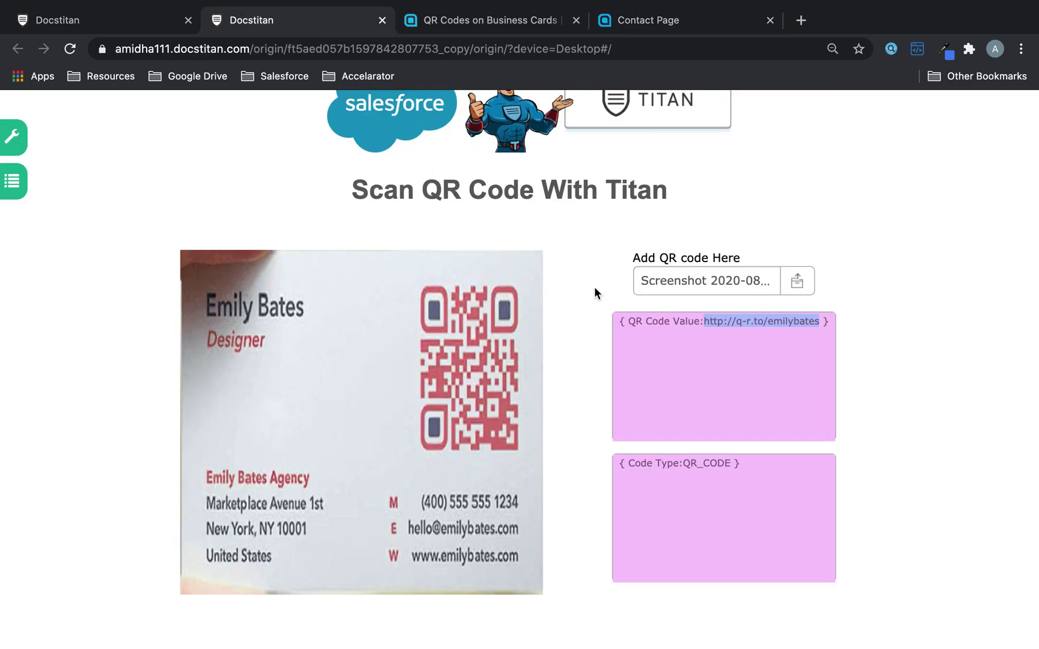
Capture a screenshot of the green and white The Home Finders card and upload it to Add QR code Here in the preview.
{"action": "left_click", "coordinate": [494, 24]}
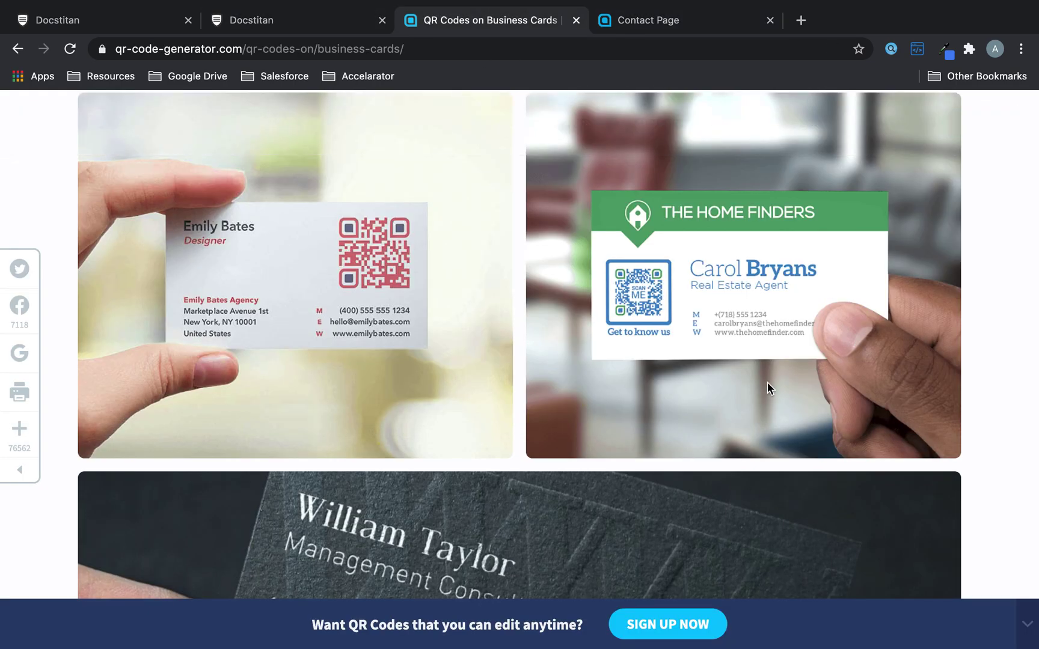
{"action": "key", "text": "super+shift+4"}
{"action": "left_click_drag", "start_coordinate": [593, 192], "coordinate": [900, 360]}
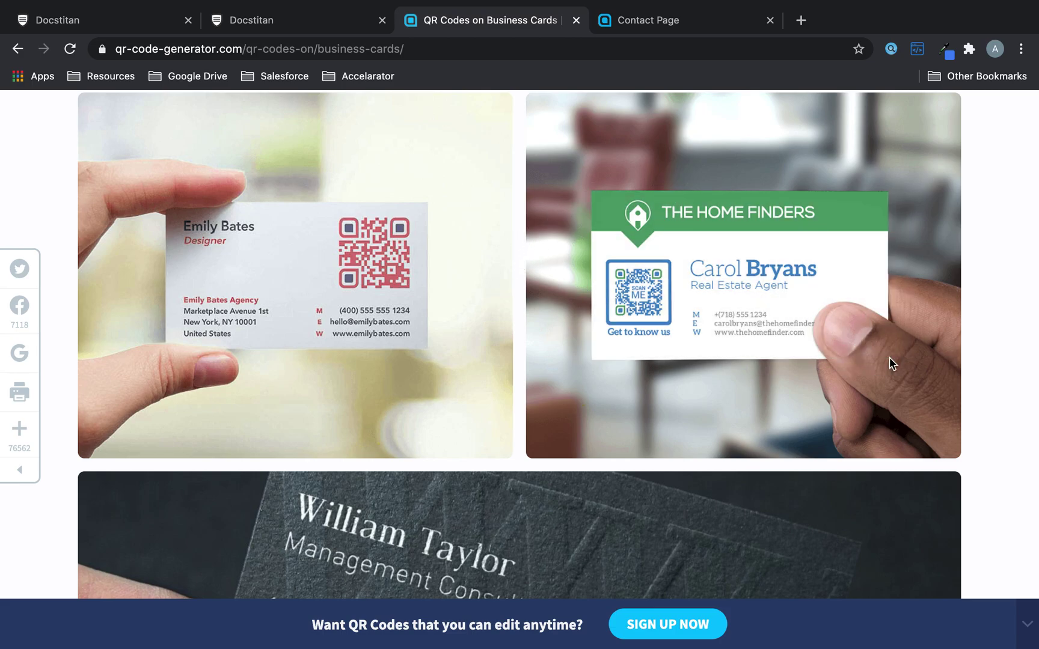
{"action": "left_click", "coordinate": [269, 12]}
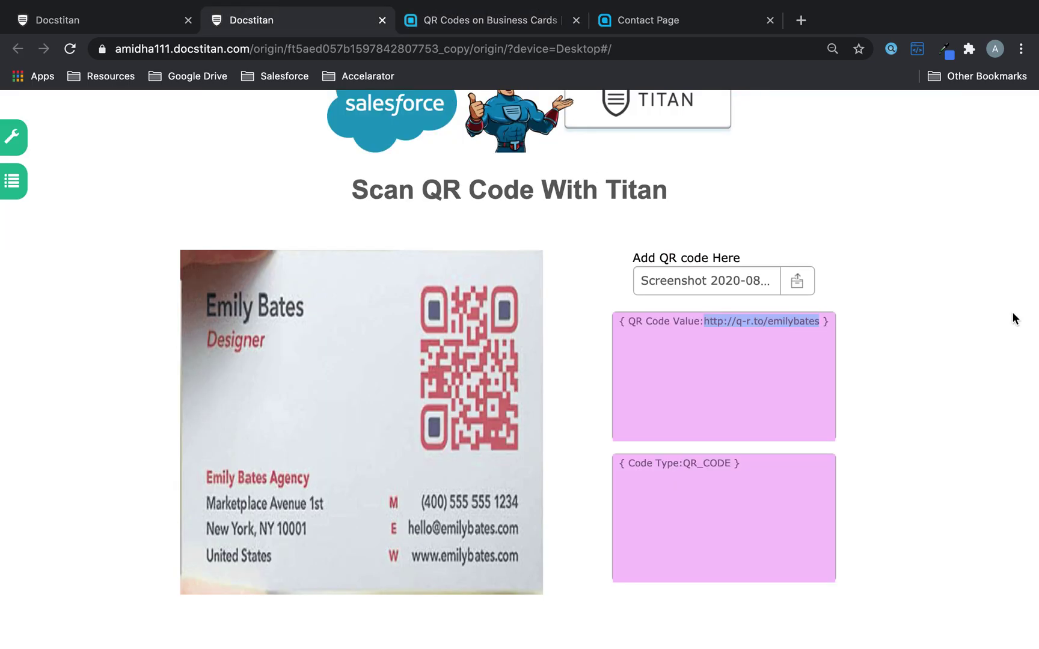
{"action": "left_click", "coordinate": [790, 277]}
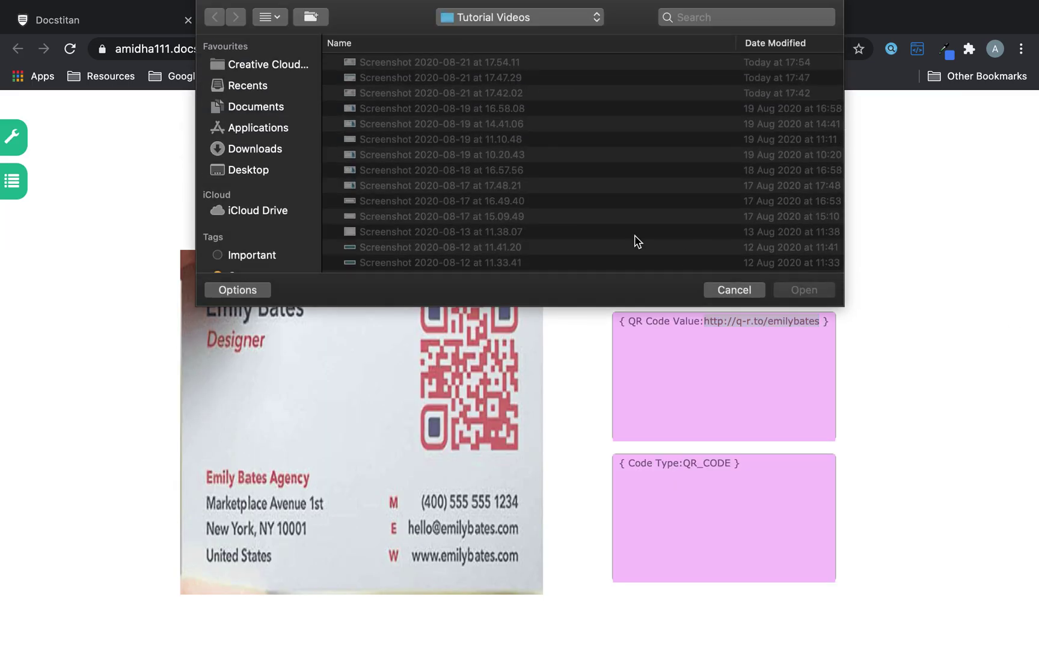
{"action": "double_click", "coordinate": [421, 62]}
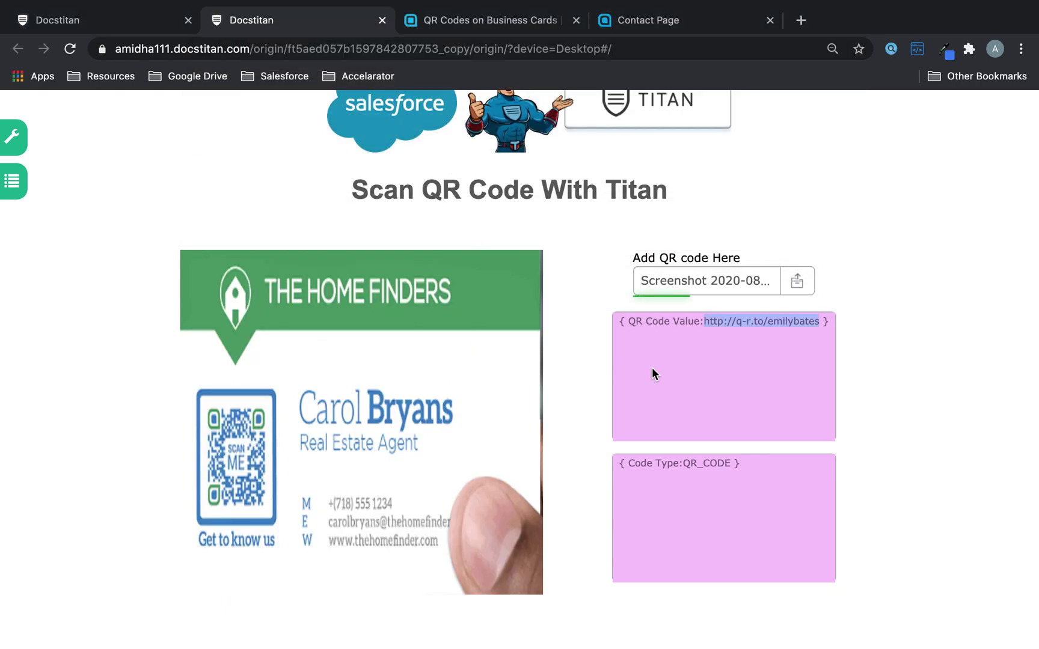
Copy the full QR Code Value of The Home Finders card from the preview's Debug window and close the window.
{"action": "left_click_drag", "start_coordinate": [704, 321], "coordinate": [810, 320]}
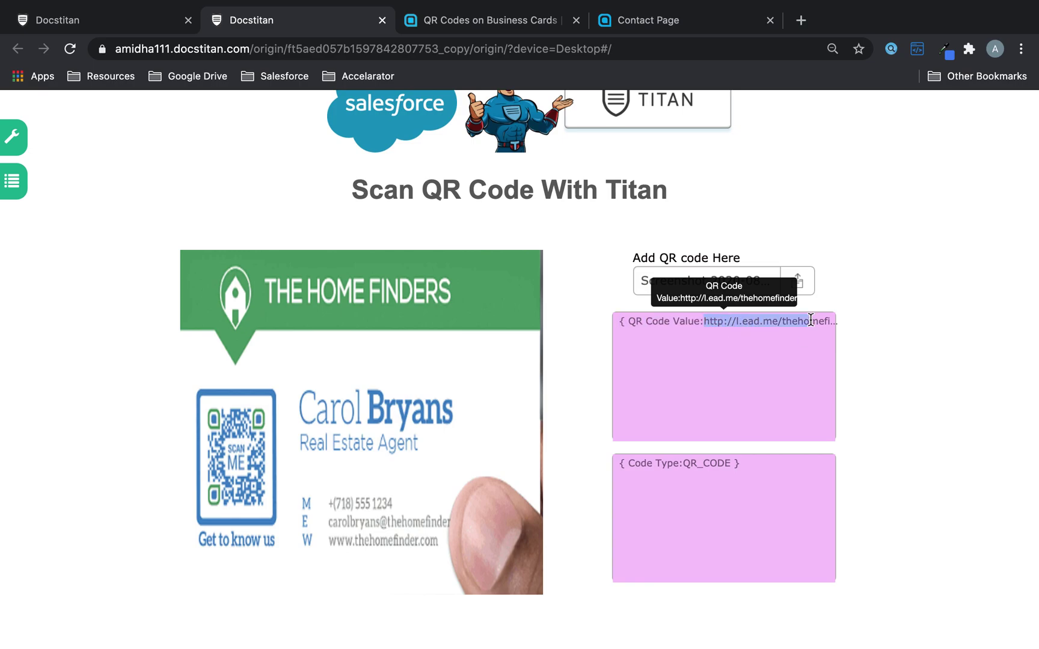
{"action": "left_click", "coordinate": [13, 137]}
{"action": "left_click_drag", "start_coordinate": [564, 284], "coordinate": [412, 283]}
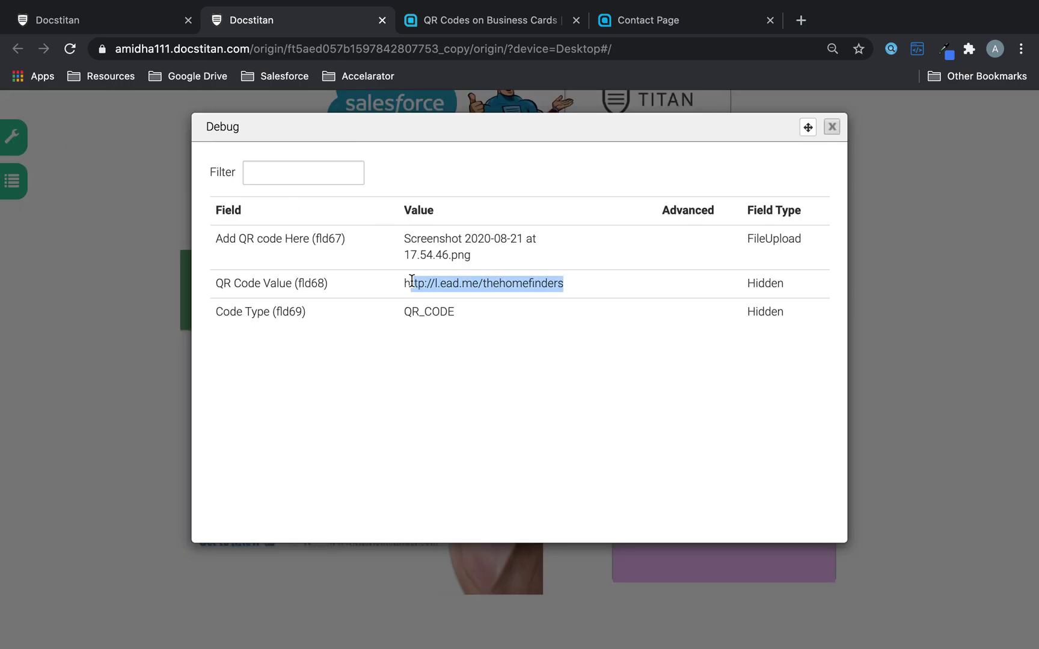
{"action": "left_click", "coordinate": [829, 130]}
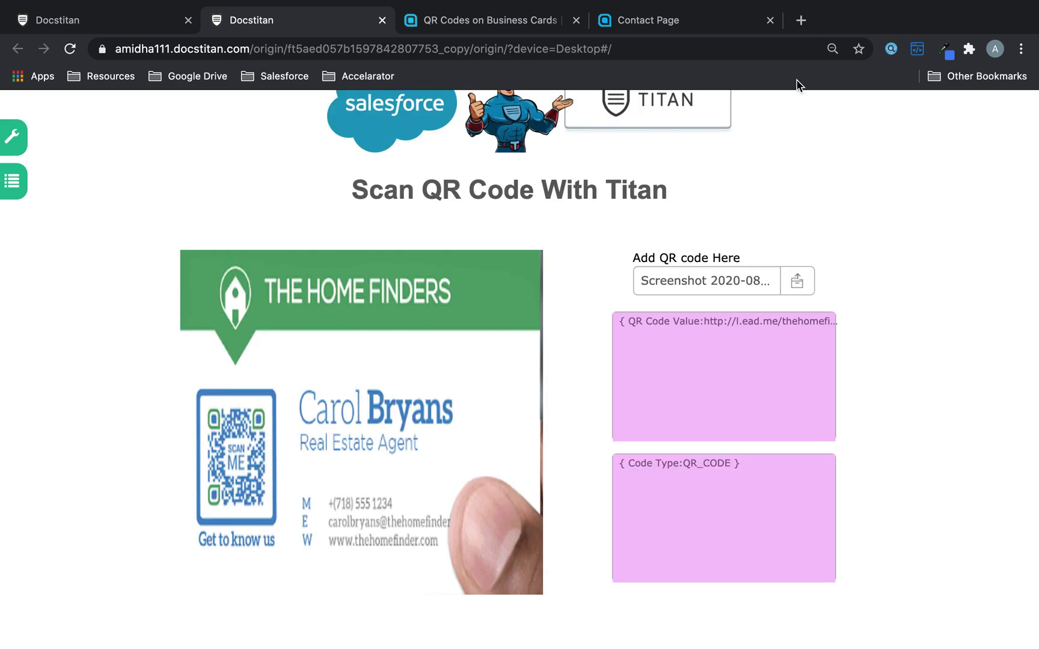
{"action": "left_click", "coordinate": [703, 18]}
{"action": "left_click", "coordinate": [665, 44]}
{"action": "type", "text": "http://l.ead.me/thehomefinders"}
{"action": "key", "text": "Return"}
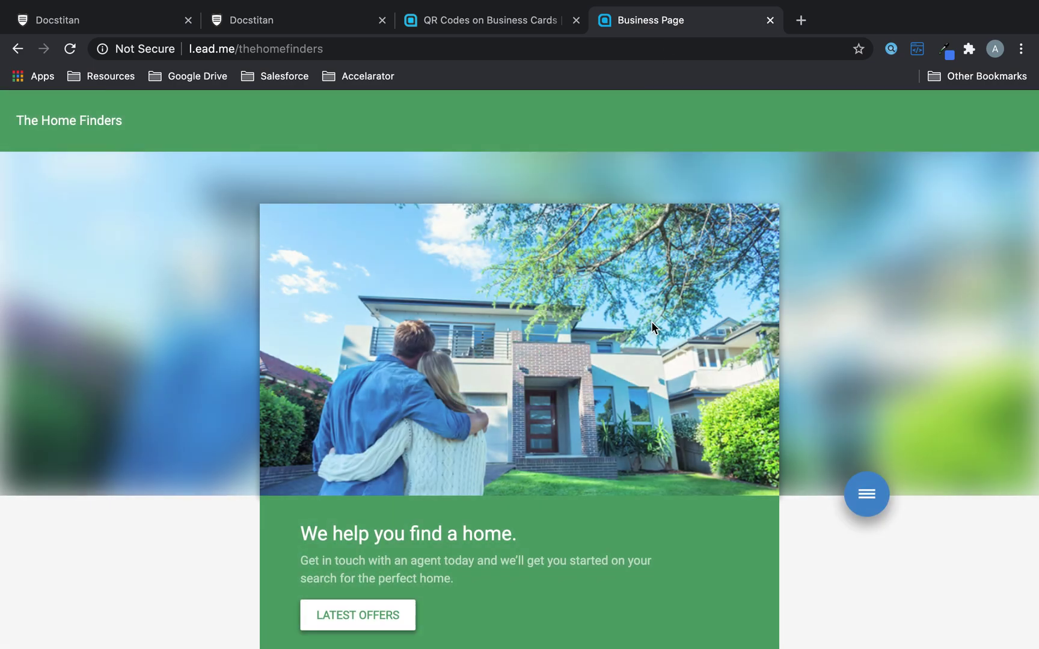
{"action": "scroll", "coordinate": [651, 322], "scroll_direction": "down", "scroll_amount": 8}
Return to the form preview and examine the value written into the Code Type hidden field.
{"action": "left_click", "coordinate": [306, 27]}
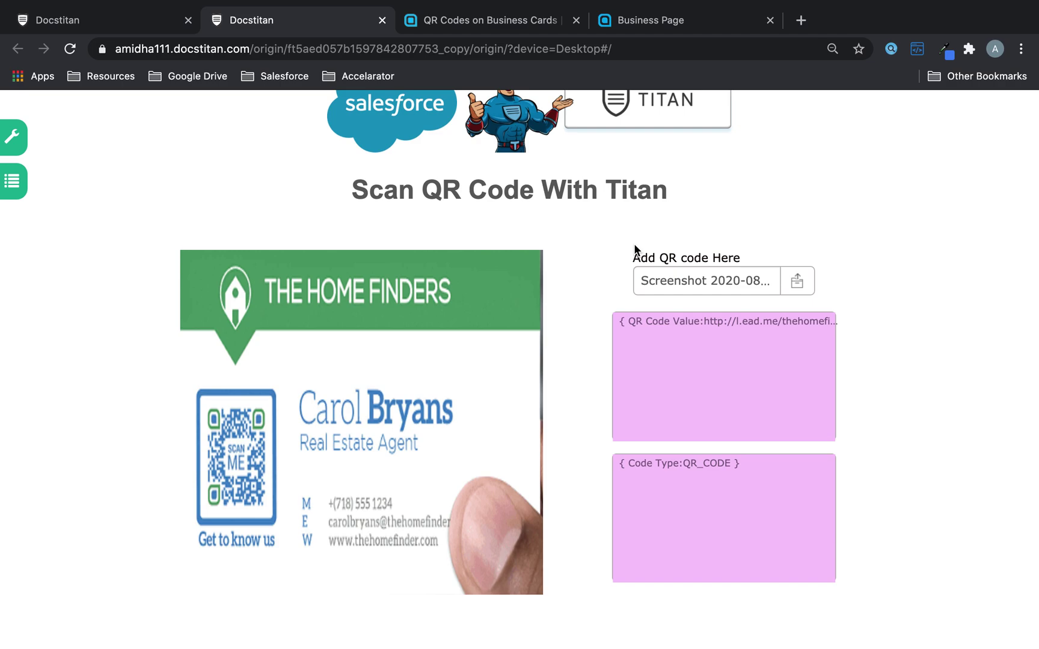
{"action": "scroll", "coordinate": [634, 243], "scroll_direction": "up", "scroll_amount": 2}
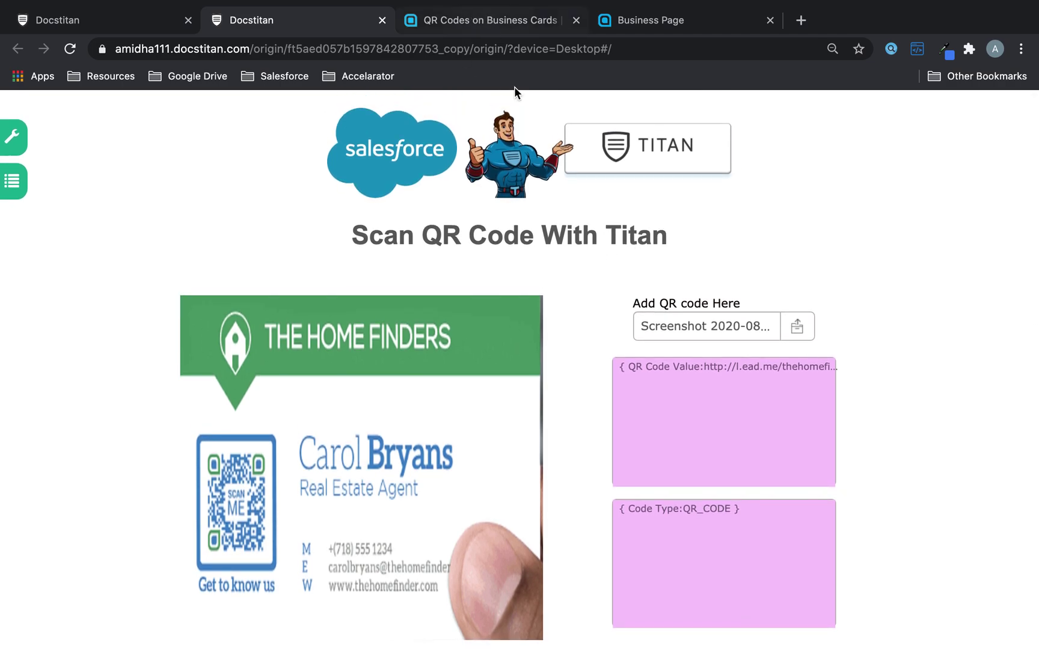
{"action": "left_click_drag", "start_coordinate": [683, 509], "coordinate": [726, 509]}
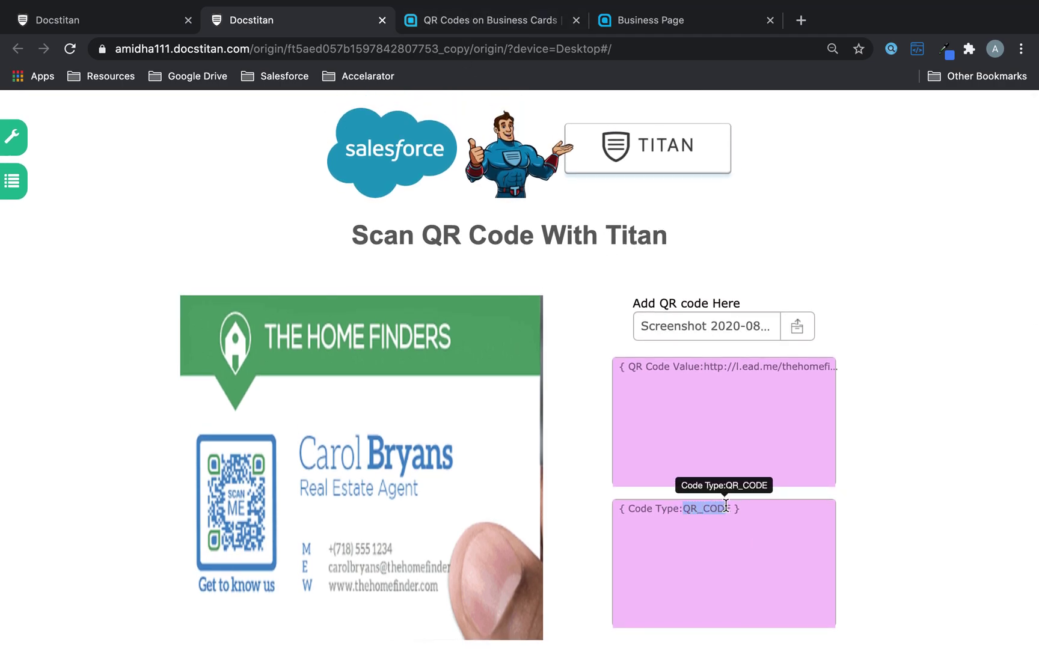
{"action": "left_click", "coordinate": [630, 512]}
{"action": "left_click_drag", "start_coordinate": [686, 508], "coordinate": [731, 509]}
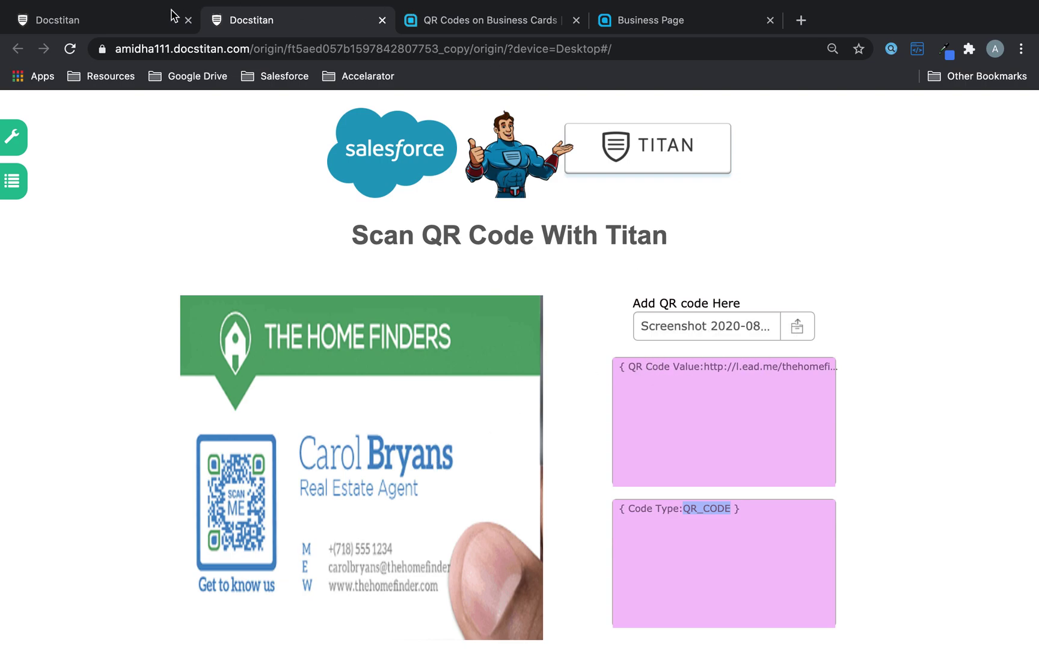
On the QR code generator page, capture a screenshot of the dark management consultant card with its QR code.
{"action": "mouse_move", "coordinate": [448, 13]}
{"action": "left_click", "coordinate": [446, 59]}
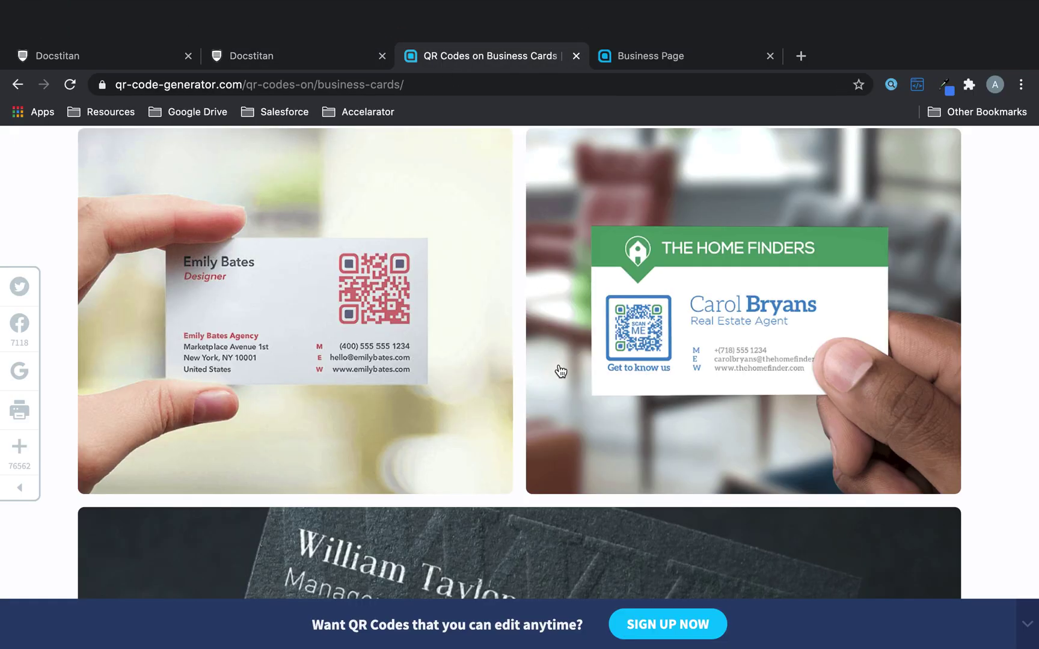
{"action": "scroll", "coordinate": [559, 367], "scroll_direction": "down", "scroll_amount": 5}
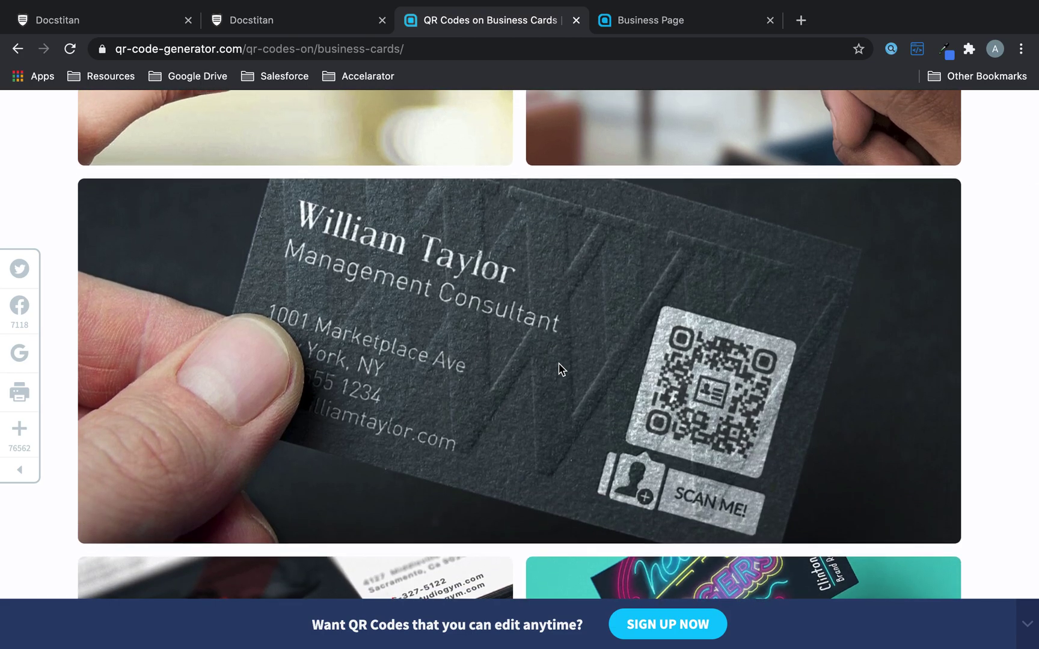
{"action": "key", "text": "super+shift+4"}
{"action": "left_click_drag", "start_coordinate": [233, 179], "coordinate": [892, 539]}
Replace the file in Add QR code Here with Screenshot 2020-08-21 at 17.55.35 from the Tutorial Videos folder on the Desktop.
{"action": "left_click", "coordinate": [308, 17]}
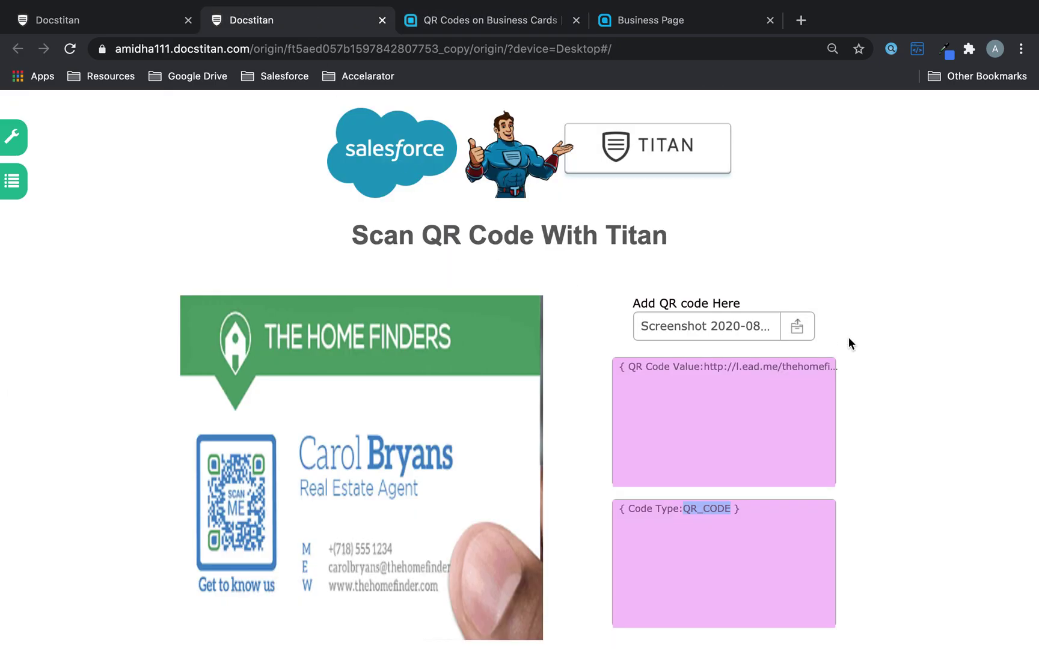
{"action": "left_click", "coordinate": [798, 329]}
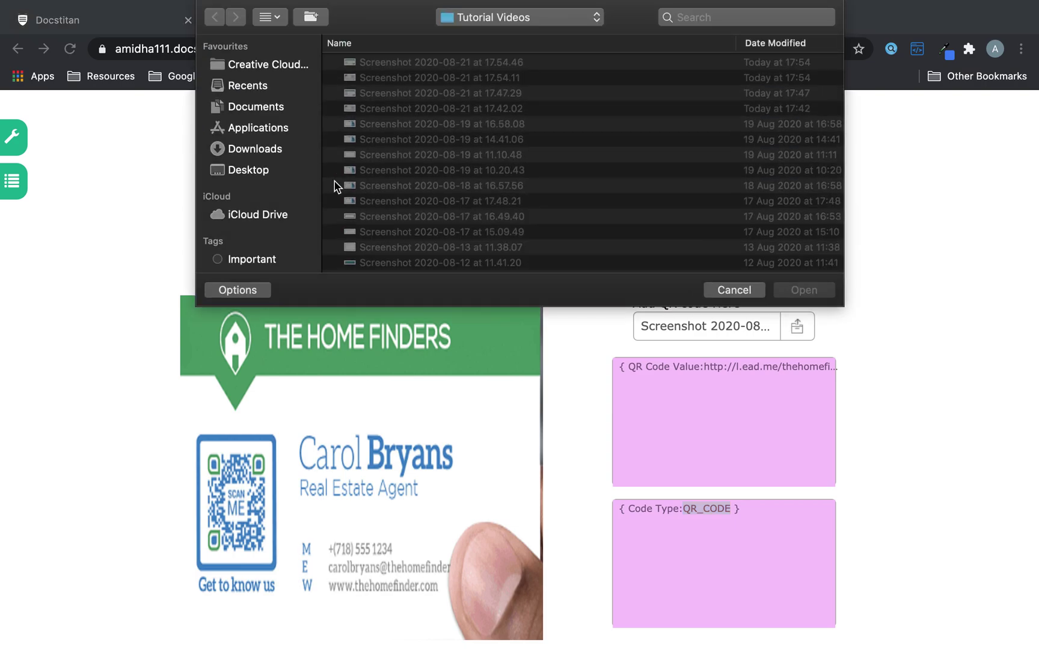
{"action": "left_click", "coordinate": [269, 170]}
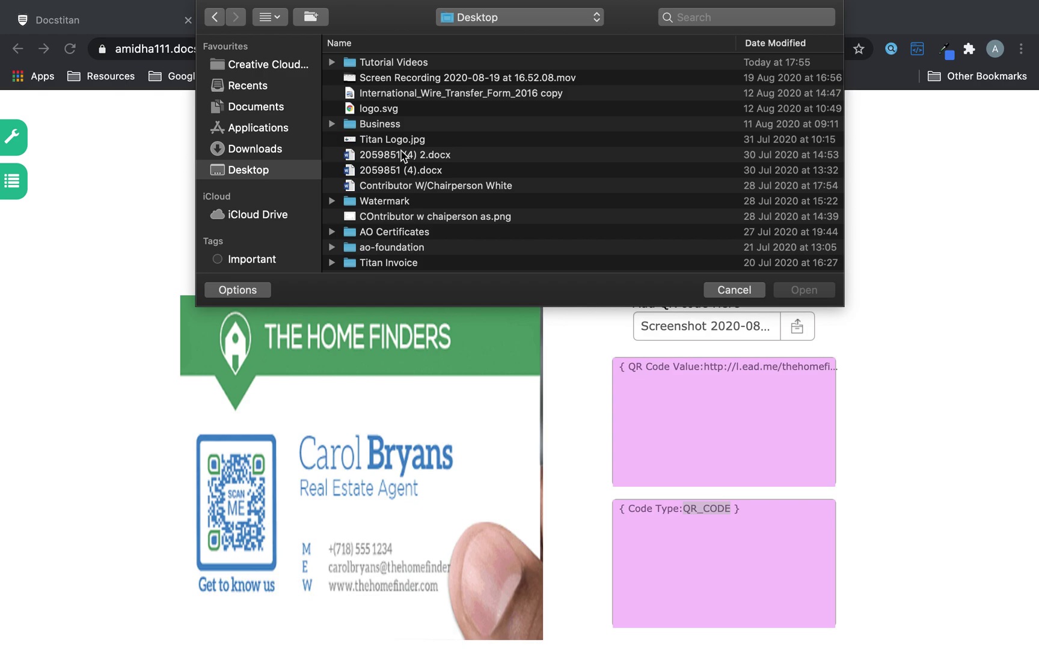
{"action": "scroll", "coordinate": [401, 155], "scroll_direction": "down", "scroll_amount": 4}
{"action": "scroll", "coordinate": [401, 90], "scroll_direction": "up", "scroll_amount": 4}
{"action": "double_click", "coordinate": [395, 62]}
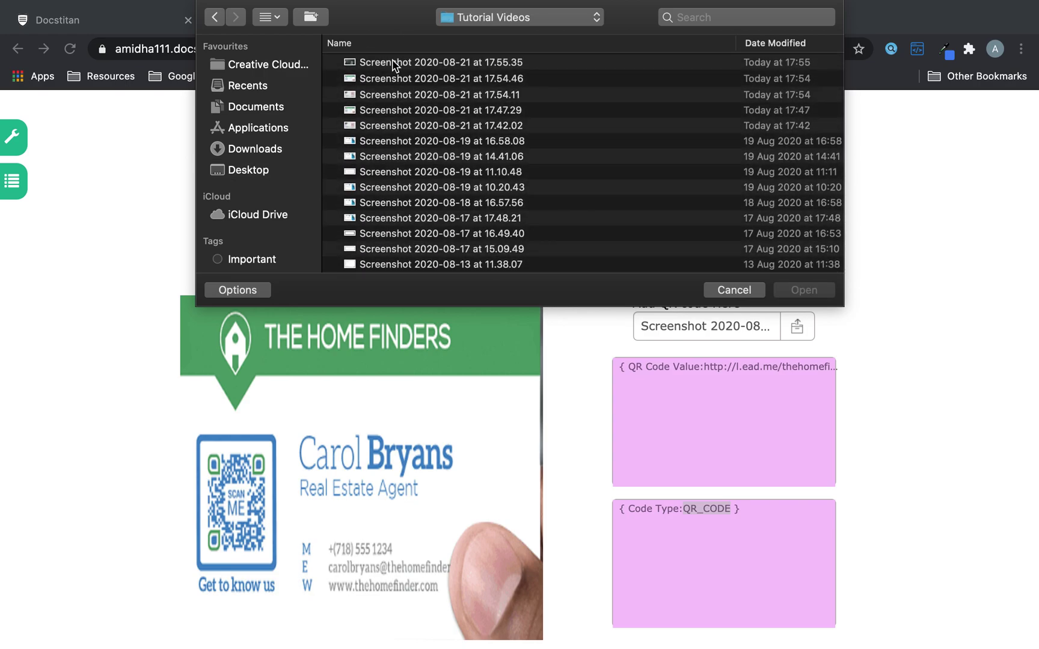
{"action": "double_click", "coordinate": [395, 62]}
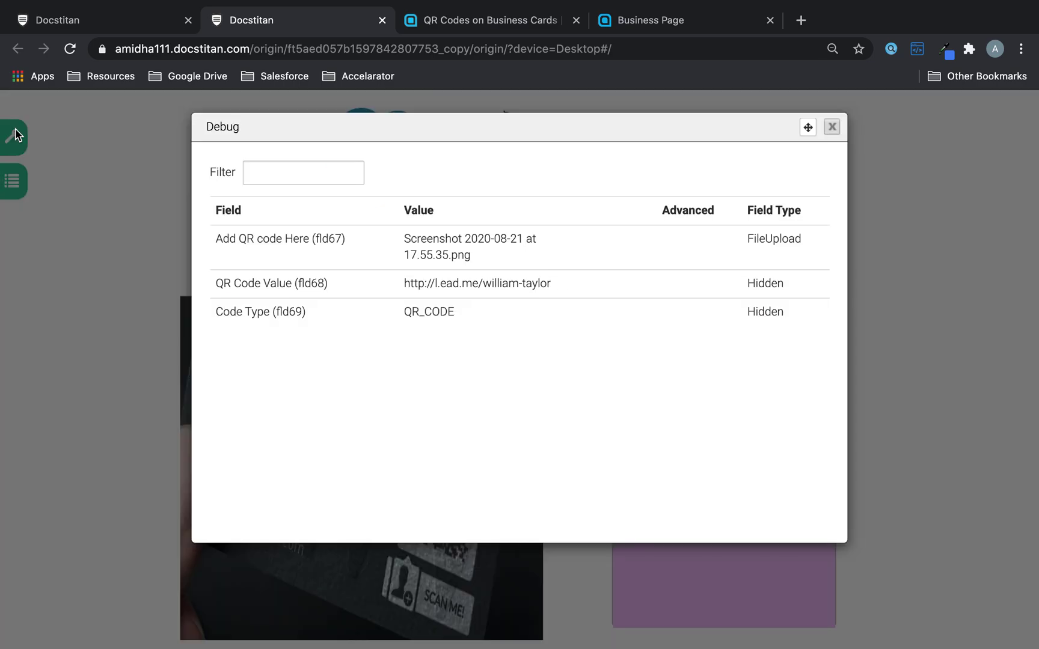
Open the preview's Debug window and copy the QR Code Value scanned from the dark card.
{"action": "left_click", "coordinate": [13, 137]}
{"action": "left_click_drag", "start_coordinate": [575, 281], "coordinate": [402, 285]}
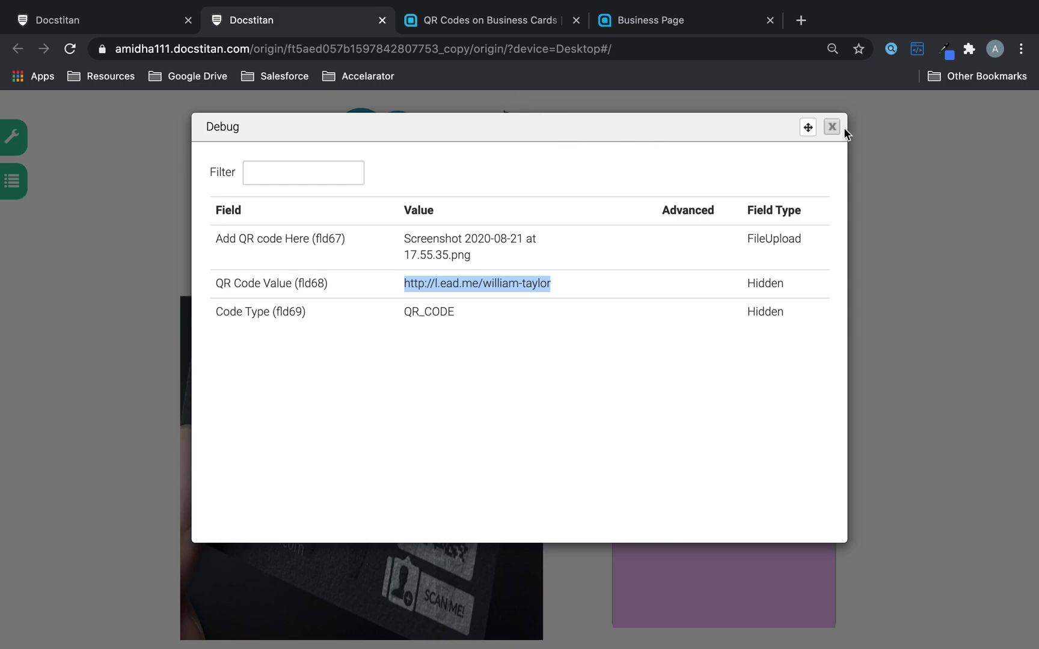
{"action": "key", "text": "ctrl+c"}
Load the copied link in the QR code generator page's tab and look through the consultant's contact page.
{"action": "left_click", "coordinate": [499, 20]}
{"action": "left_click", "coordinate": [468, 53]}
{"action": "key", "text": "ctrl+v"}
{"action": "key", "text": "Return"}
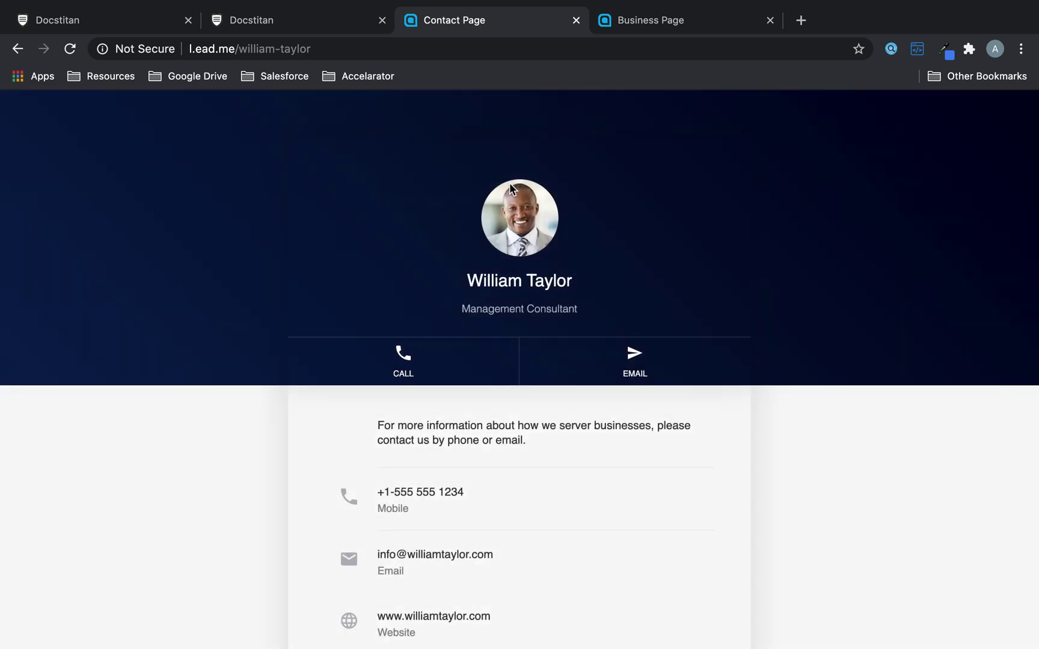
{"action": "scroll", "coordinate": [518, 275], "scroll_direction": "down", "scroll_amount": 6}
{"action": "scroll", "coordinate": [515, 210], "scroll_direction": "up", "scroll_amount": 6}
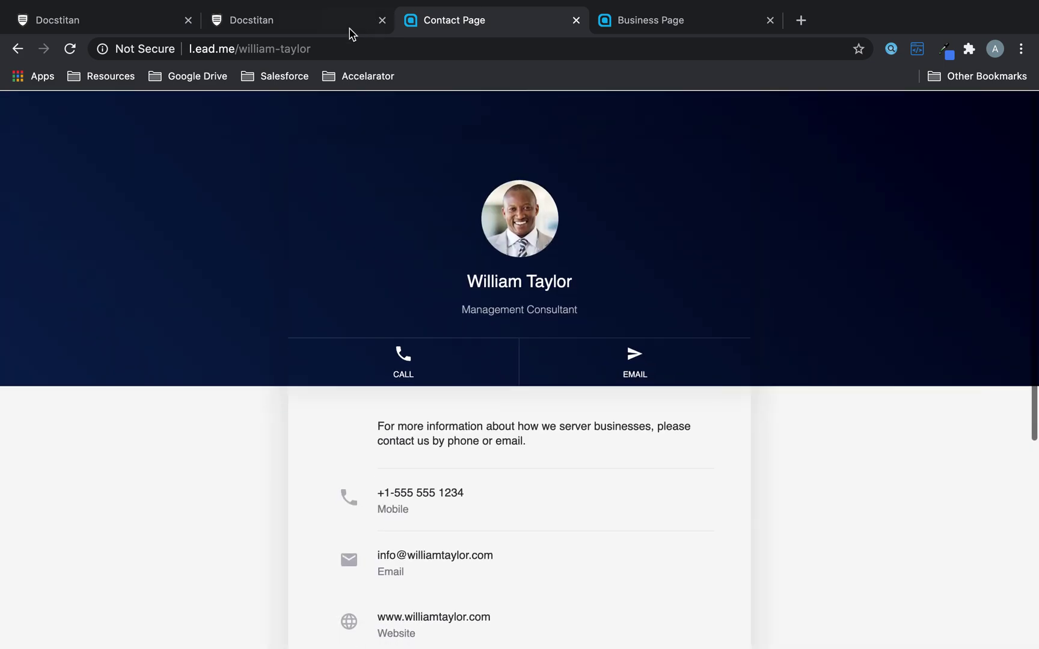
Go back to the form preview and close the Debug window.
{"action": "left_click", "coordinate": [350, 29]}
{"action": "left_click", "coordinate": [832, 127]}
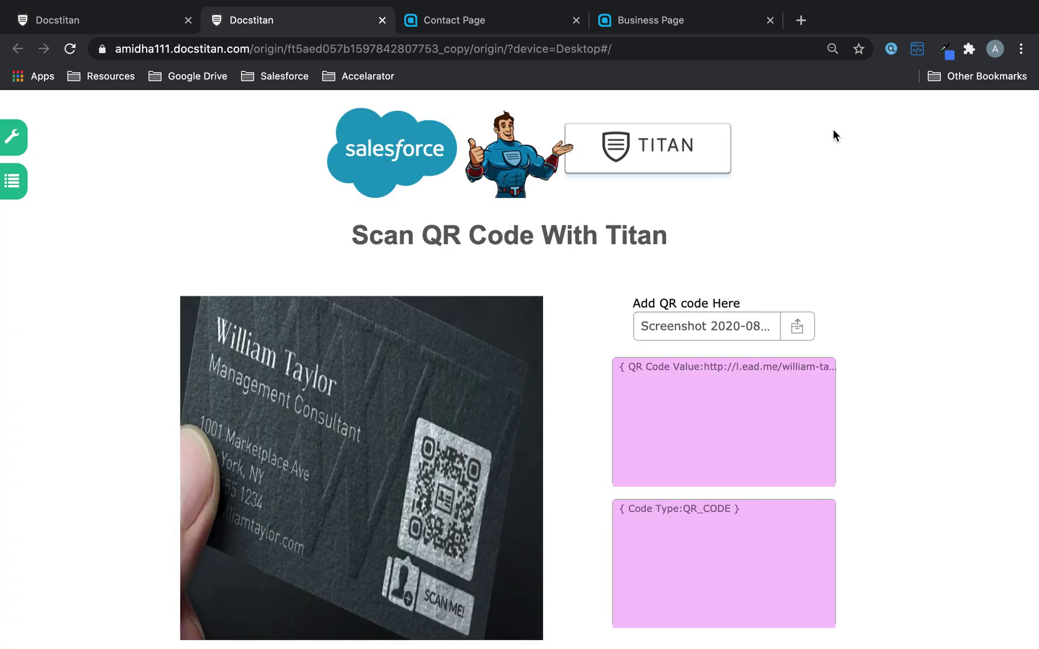
{"action": "scroll", "coordinate": [721, 324], "scroll_direction": "down", "scroll_amount": 1}
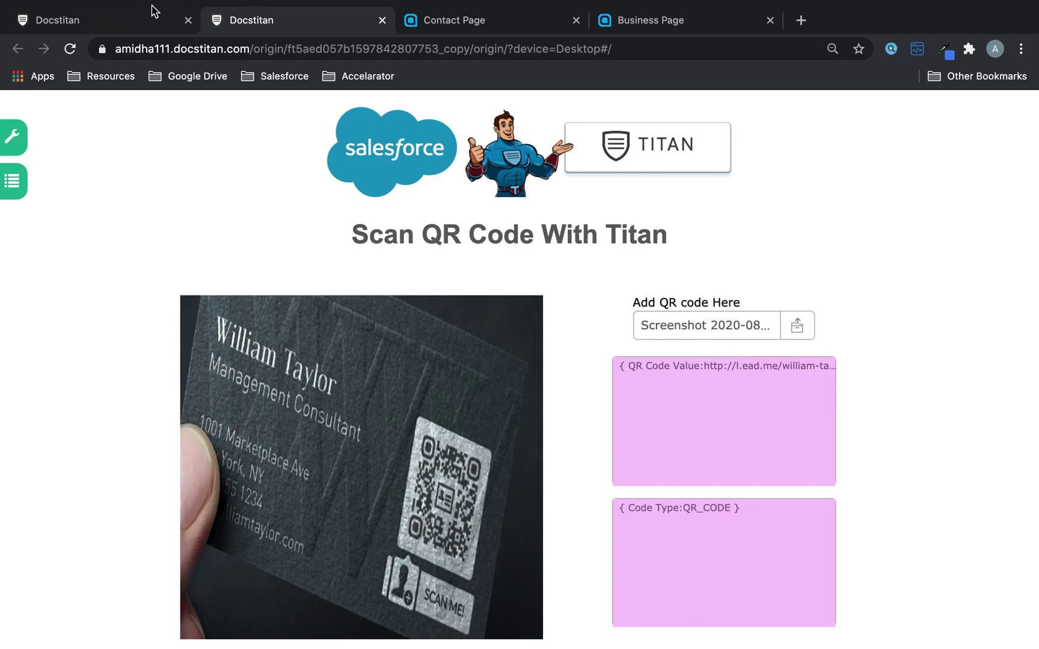
In the form editor, enable Allow capture on the file upload, set Capture to Camera, and save the form.
{"action": "left_click", "coordinate": [150, 23]}
{"action": "left_click", "coordinate": [651, 340]}
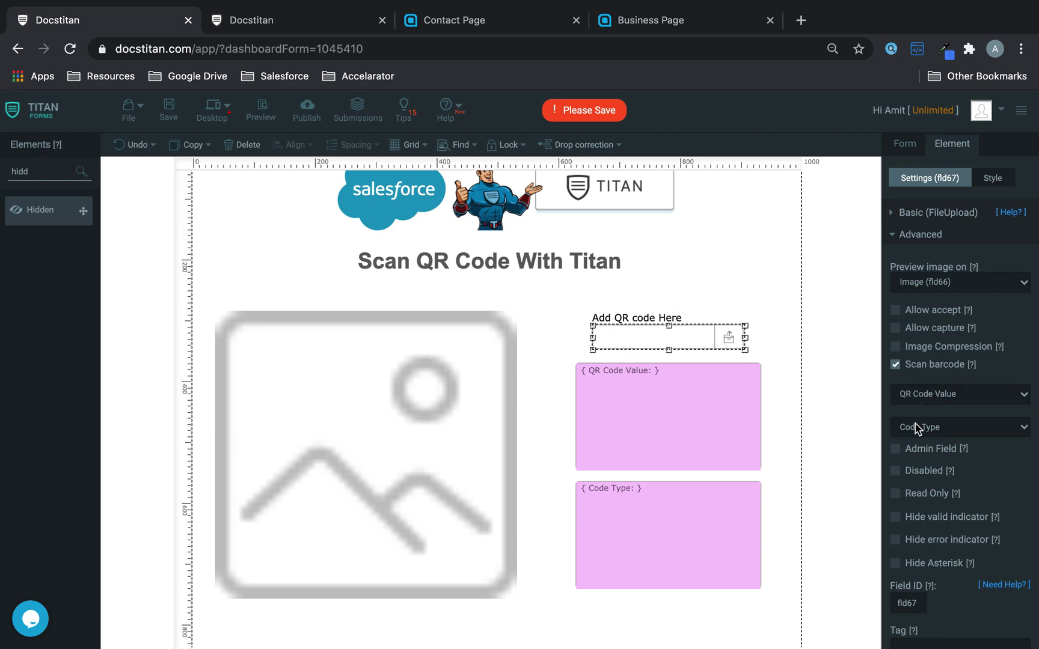
{"action": "left_click", "coordinate": [897, 329]}
{"action": "left_click", "coordinate": [938, 363]}
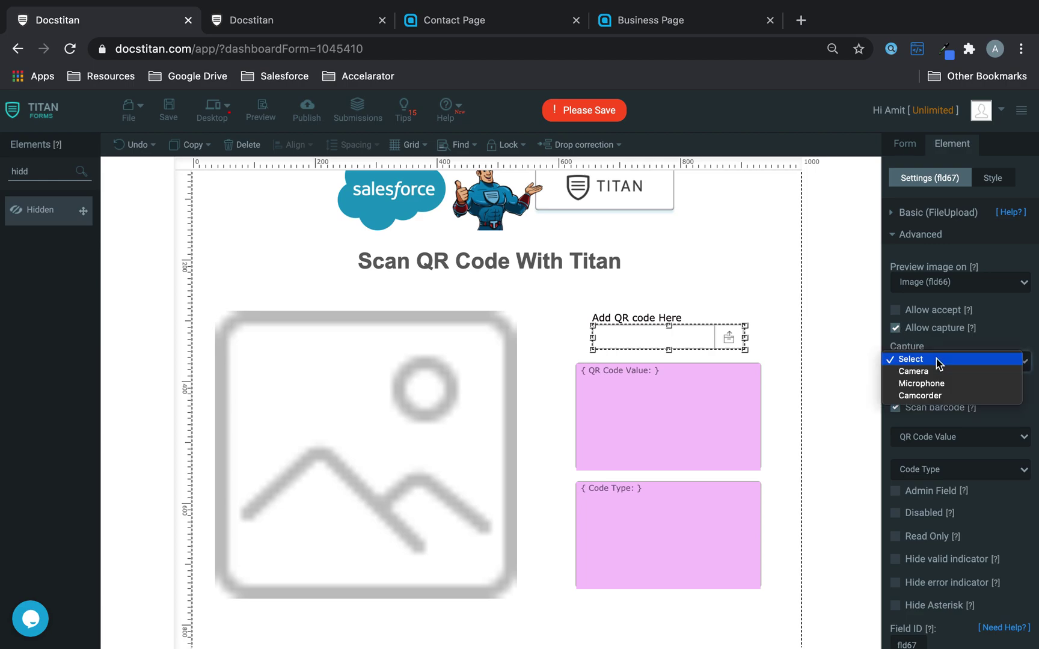
{"action": "left_click", "coordinate": [936, 372]}
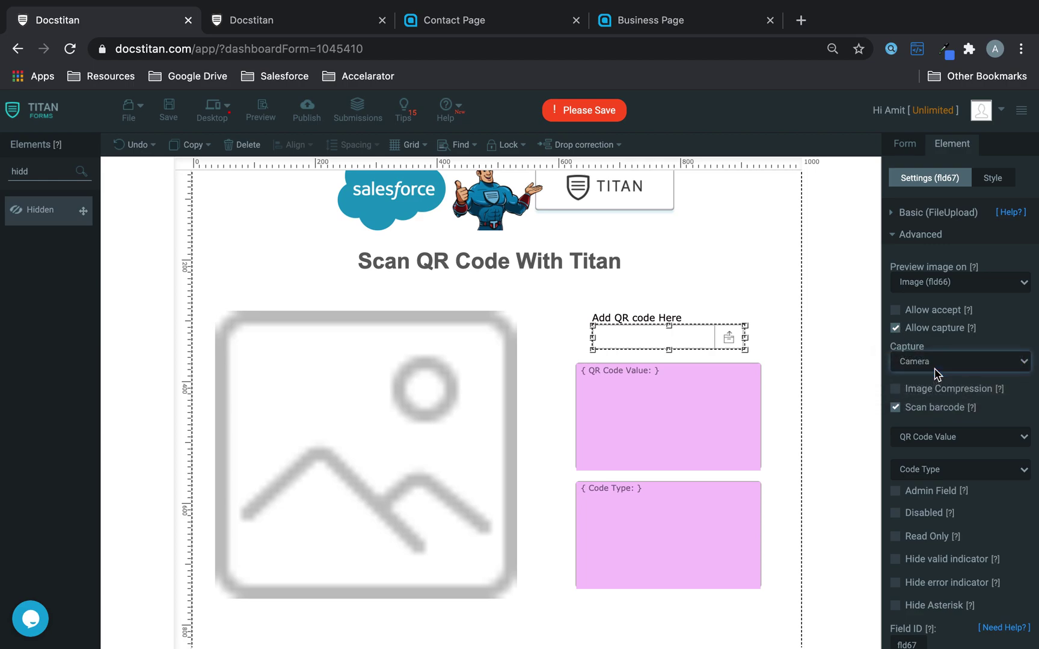
{"action": "left_click", "coordinate": [937, 366]}
{"action": "left_click", "coordinate": [940, 360]}
{"action": "left_click", "coordinate": [168, 111]}
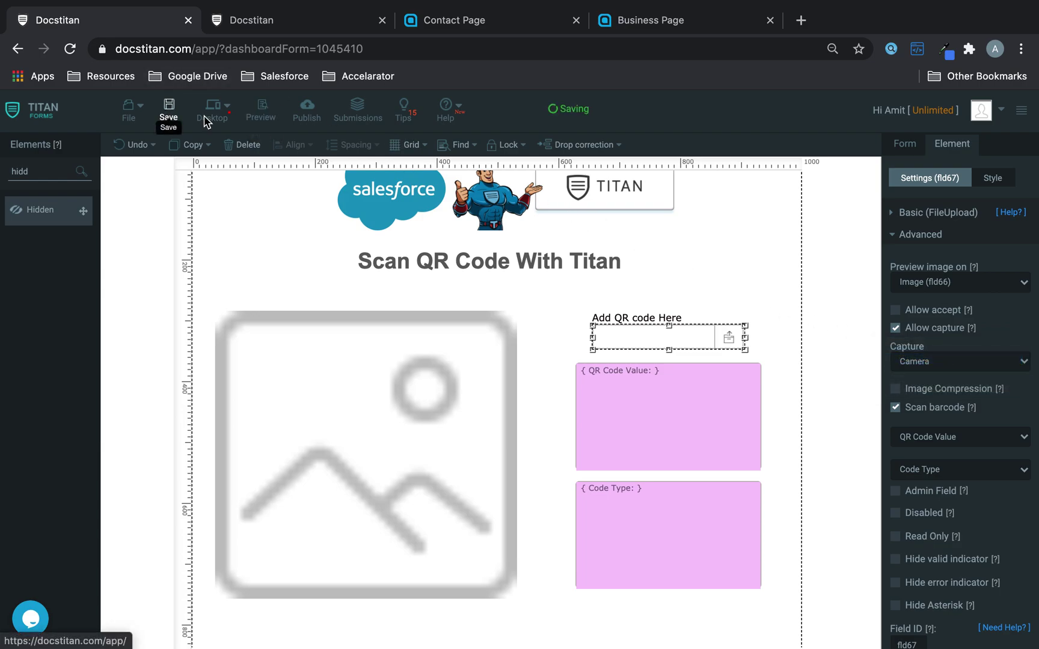
Switch back to the form preview tab.
{"action": "left_click", "coordinate": [308, 24]}
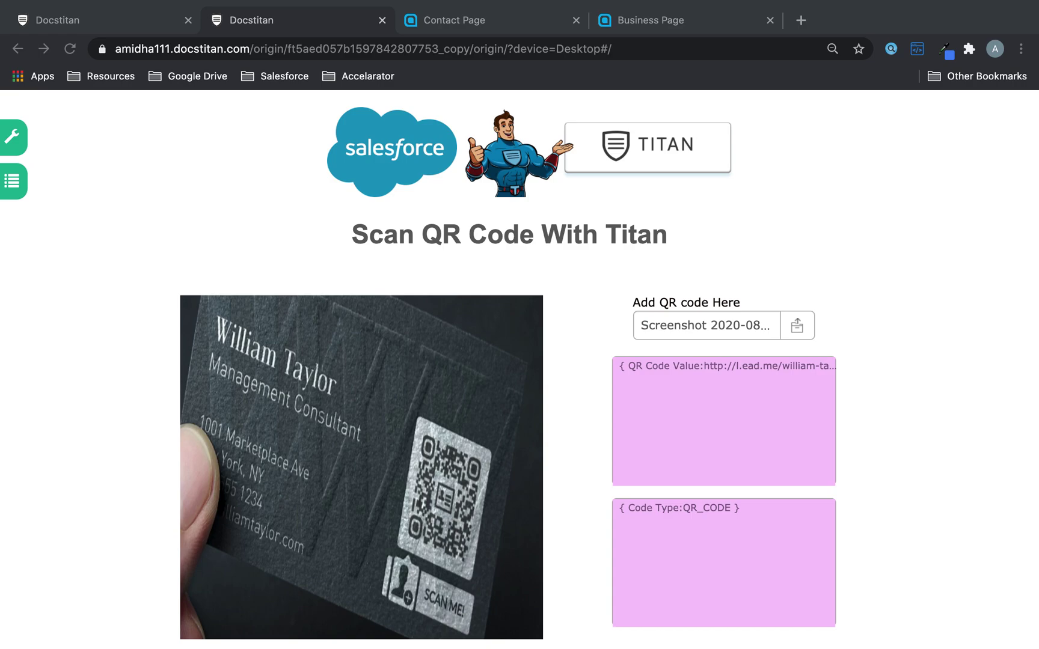
{"action": "mouse_move", "coordinate": [500, 5]}
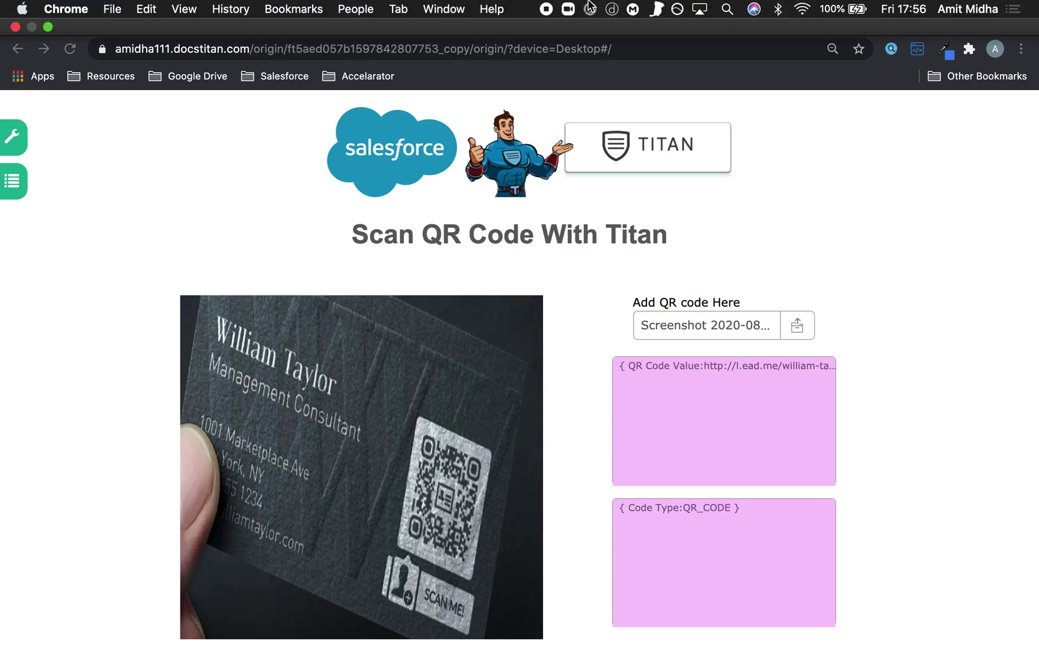